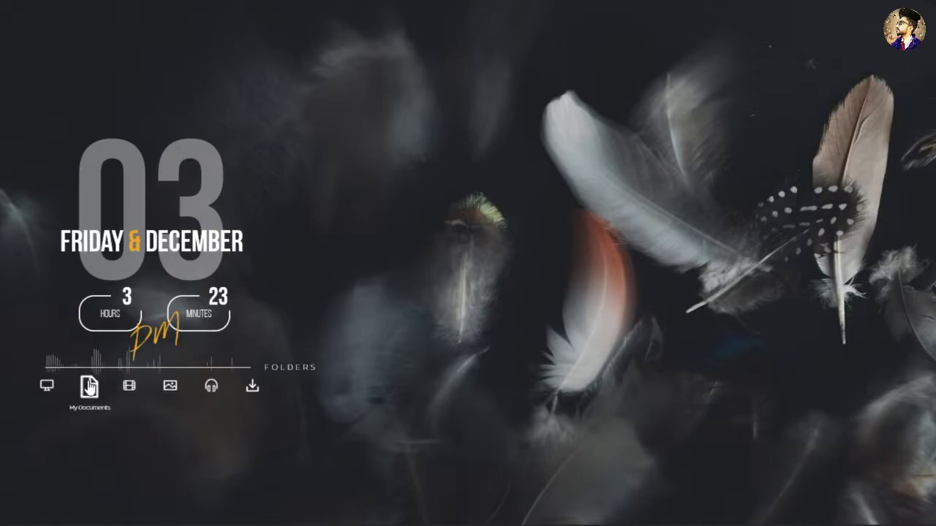
# Examine how the dark theme looks in File Explorer across This PC, Quick access and Libraries, including full-size and windowed views.
pyautogui.click(51, 386)
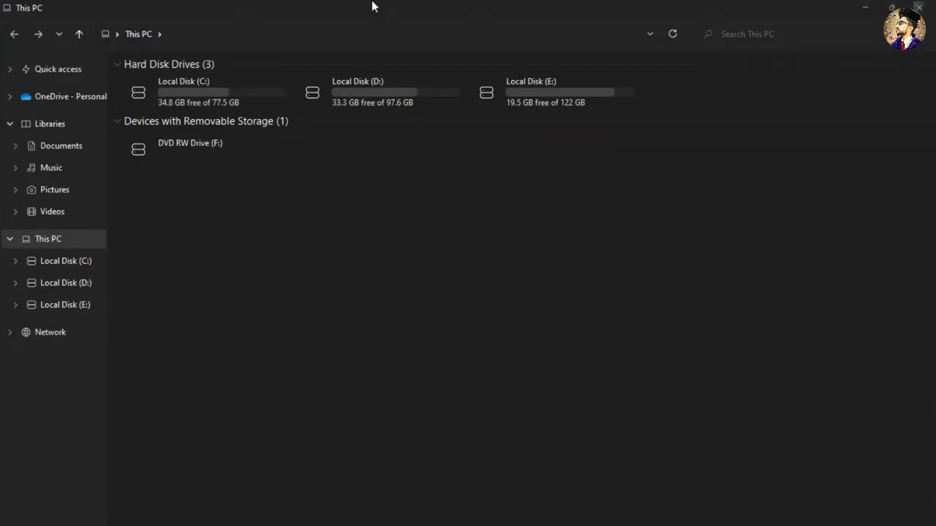
pyautogui.doubleClick(373, 6)
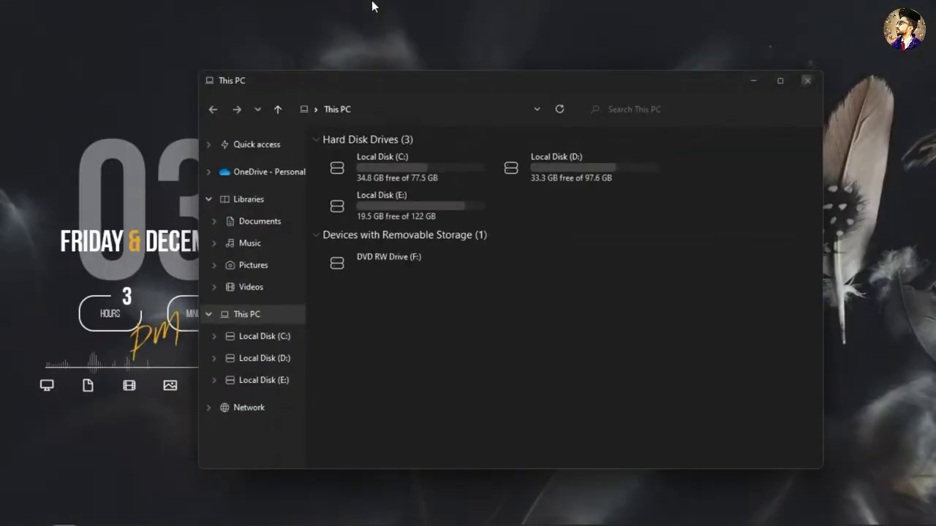
pyautogui.doubleClick(423, 76)
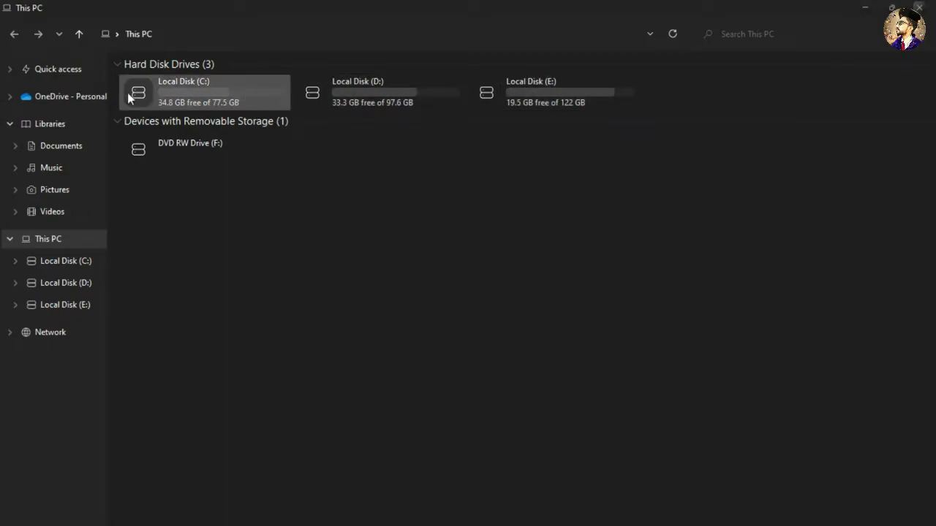
pyautogui.click(58, 73)
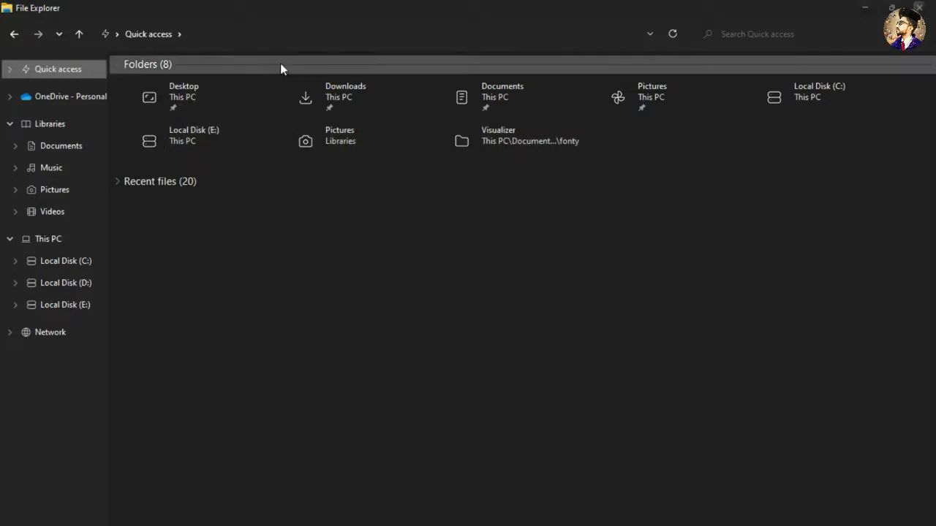
pyautogui.doubleClick(352, 10)
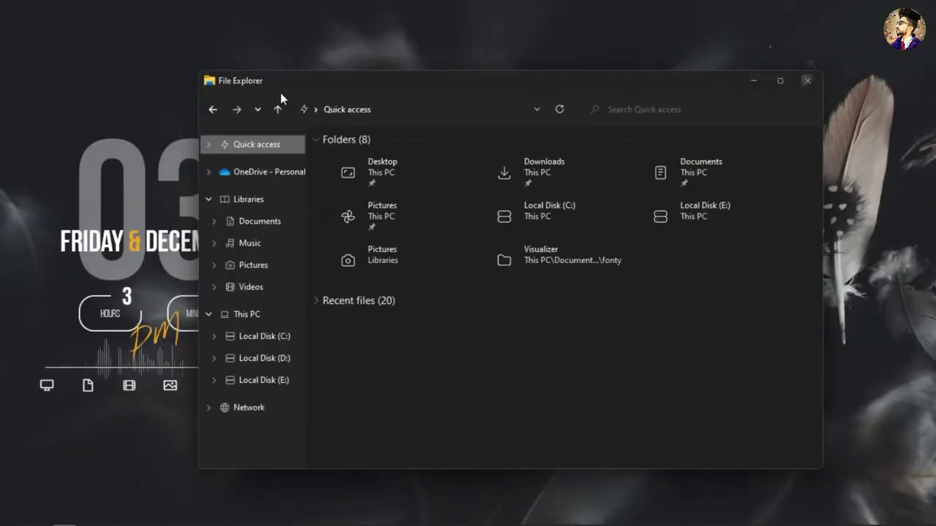
pyautogui.click(248, 200)
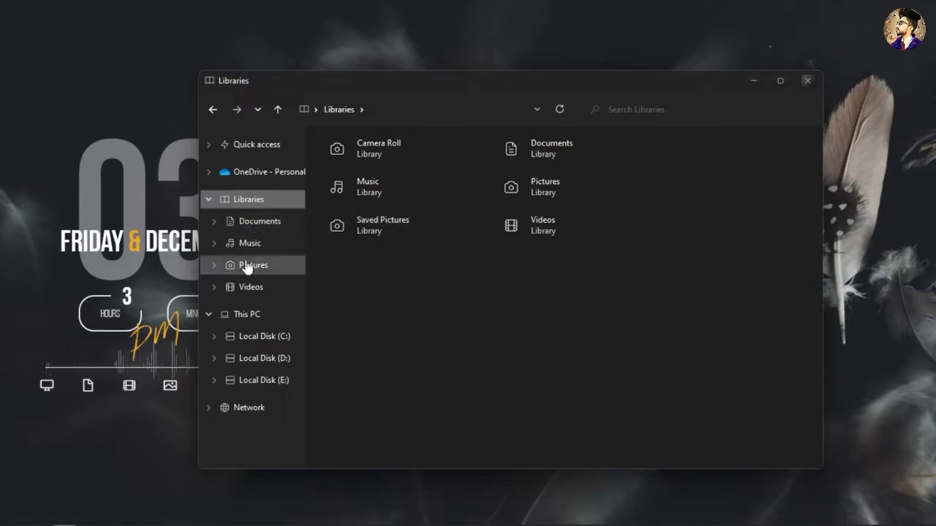
pyautogui.click(248, 316)
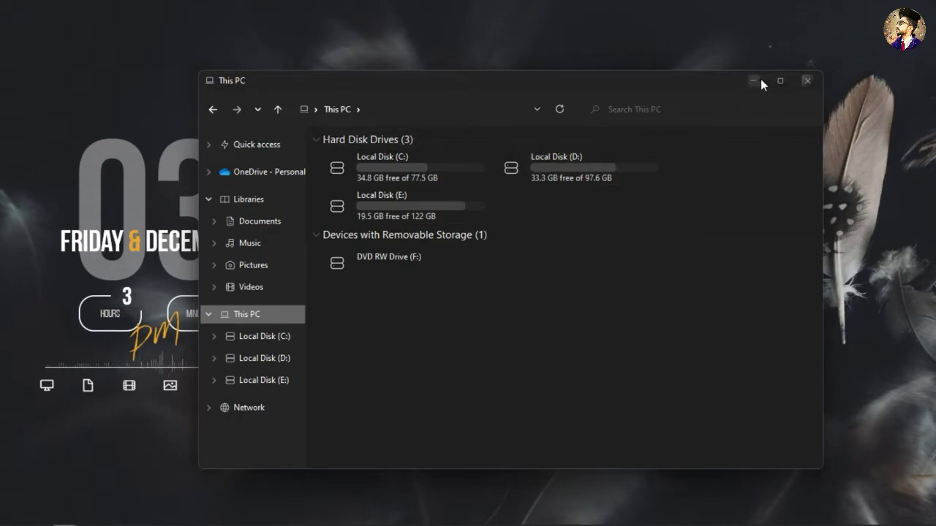
pyautogui.click(808, 80)
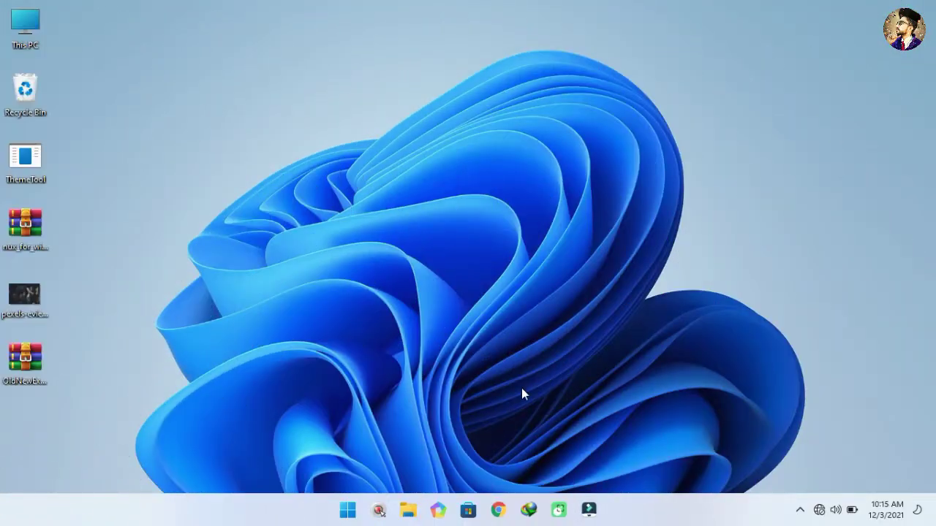
# Create a system restore point described as "dark" for Local Disk (C:) through System Protection.
pyautogui.click(344, 520)
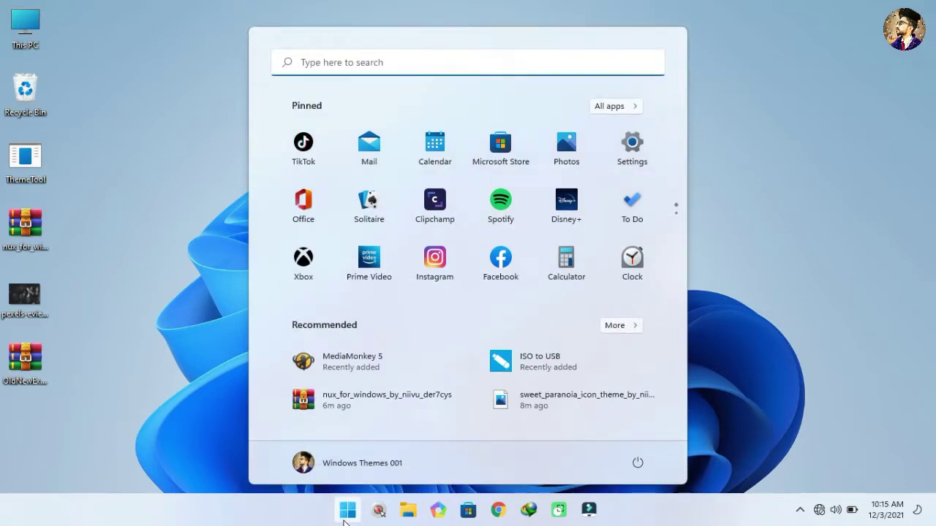
pyautogui.write('create a re')
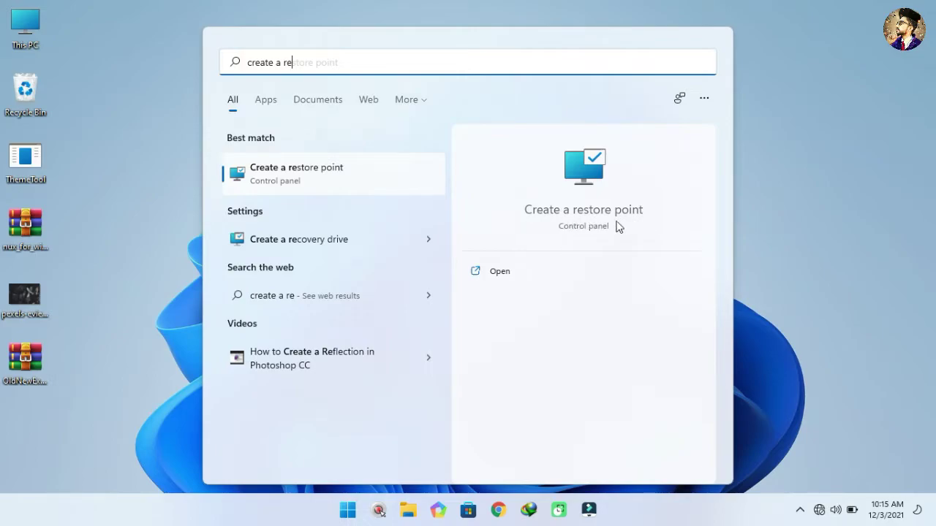
pyautogui.click(512, 269)
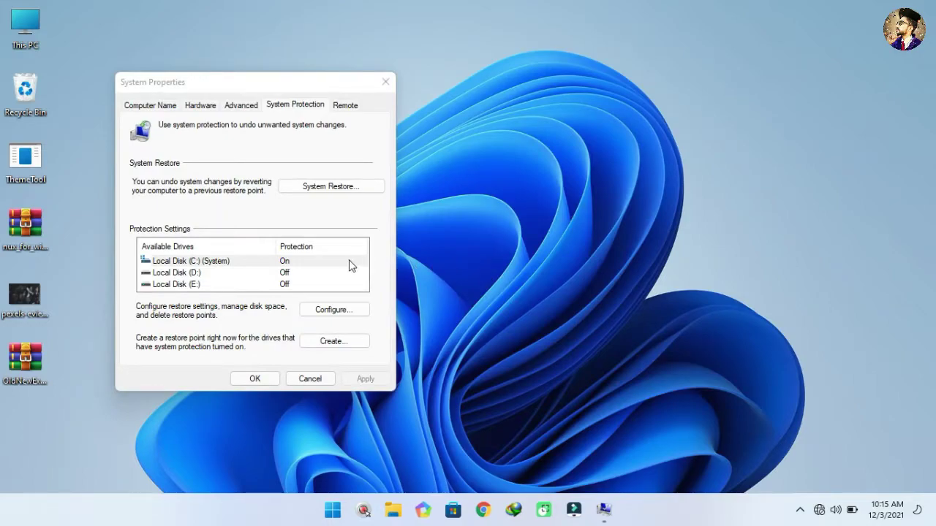
pyautogui.click(190, 263)
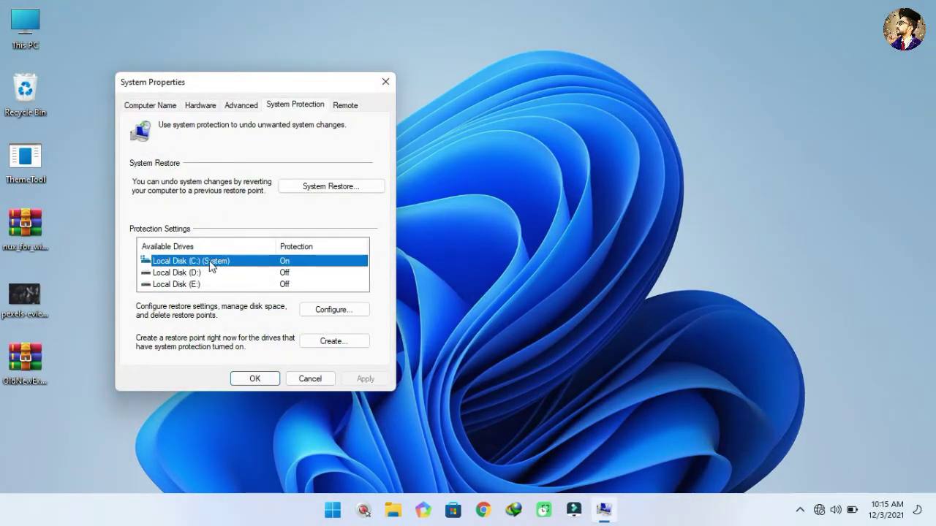
pyautogui.click(340, 342)
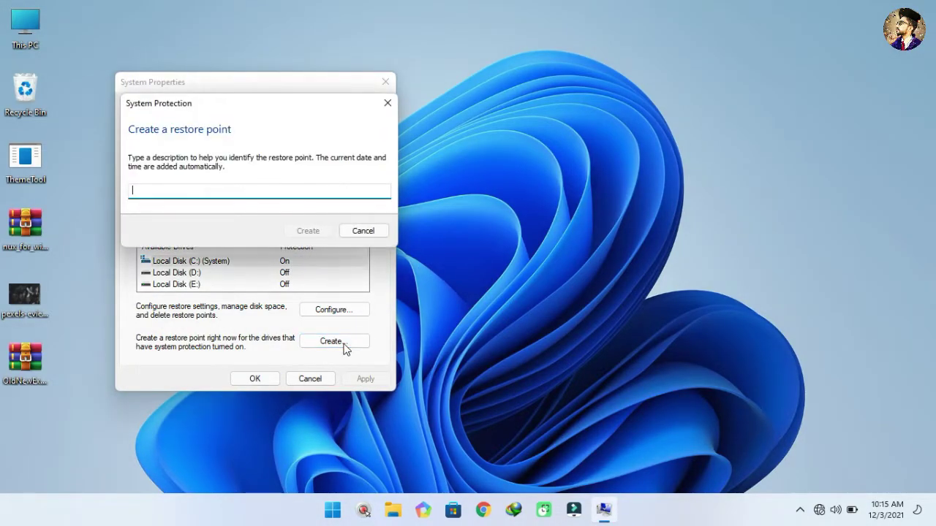
pyautogui.write('dark')
pyautogui.click(306, 230)
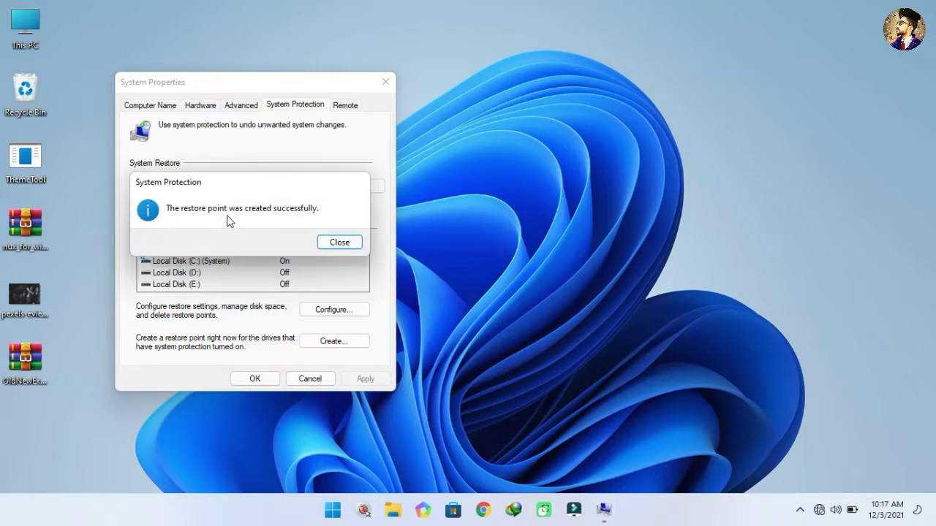
pyautogui.click(339, 242)
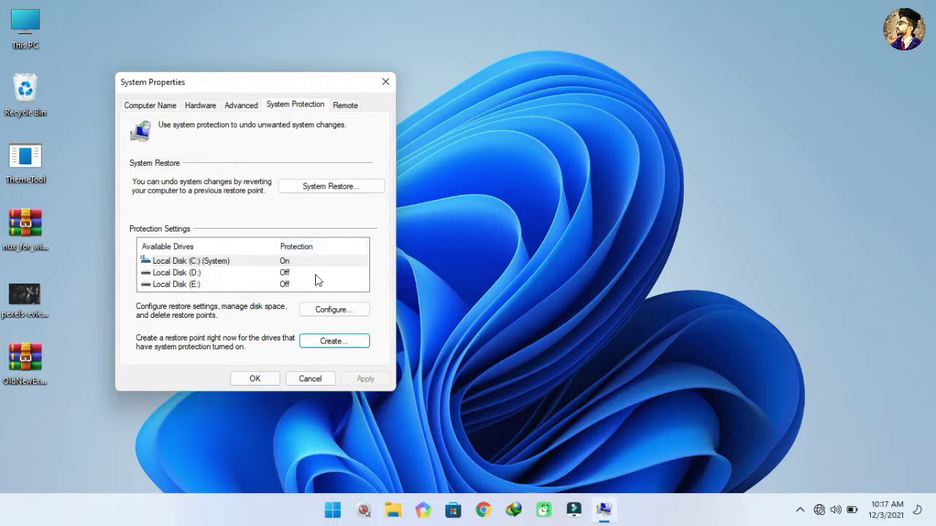
pyautogui.click(264, 377)
# Run ThemeTool as administrator, accept its license, and install the SecureUxTheme patcher with the preset options, agreeing to reboot.
pyautogui.rightClick(31, 172)
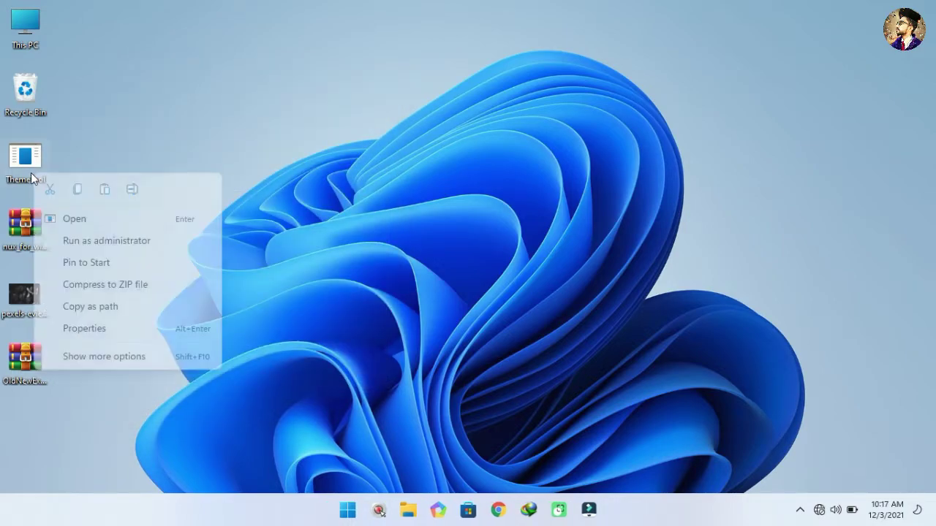
pyautogui.click(79, 234)
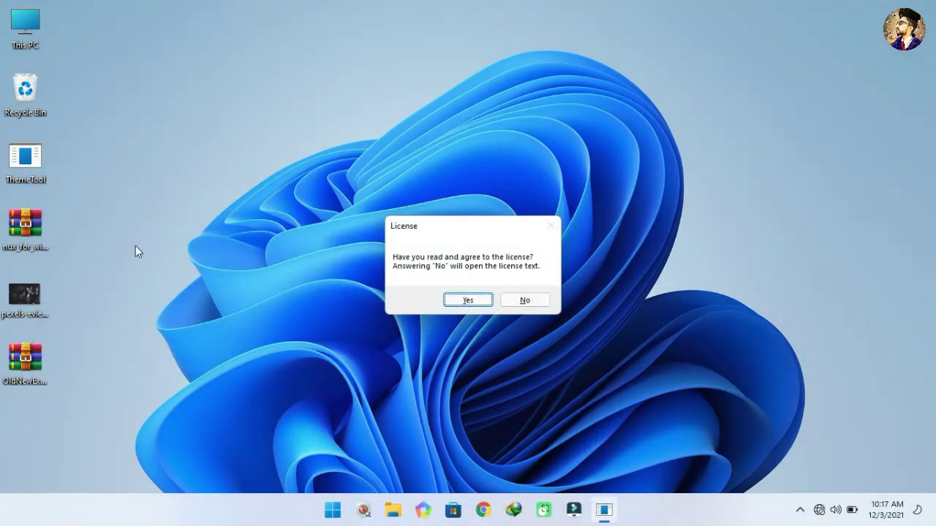
pyautogui.click(475, 299)
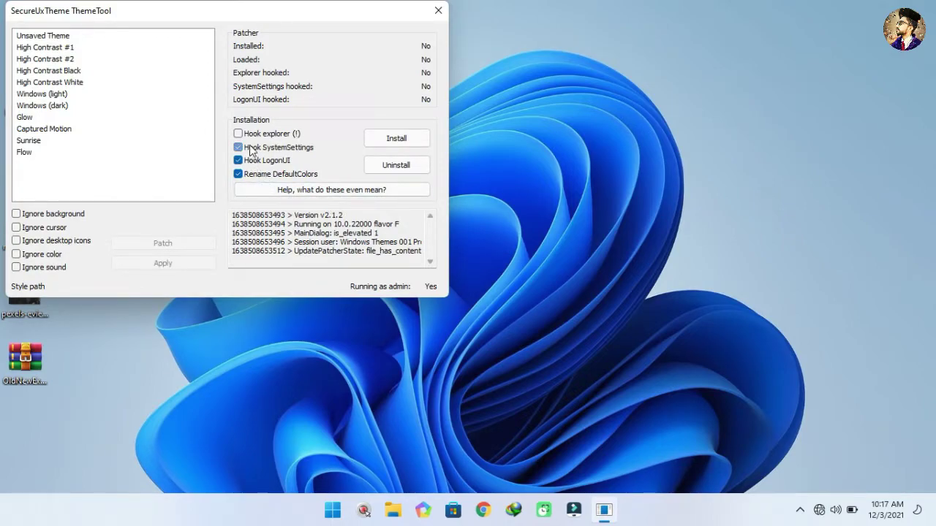
pyautogui.click(370, 140)
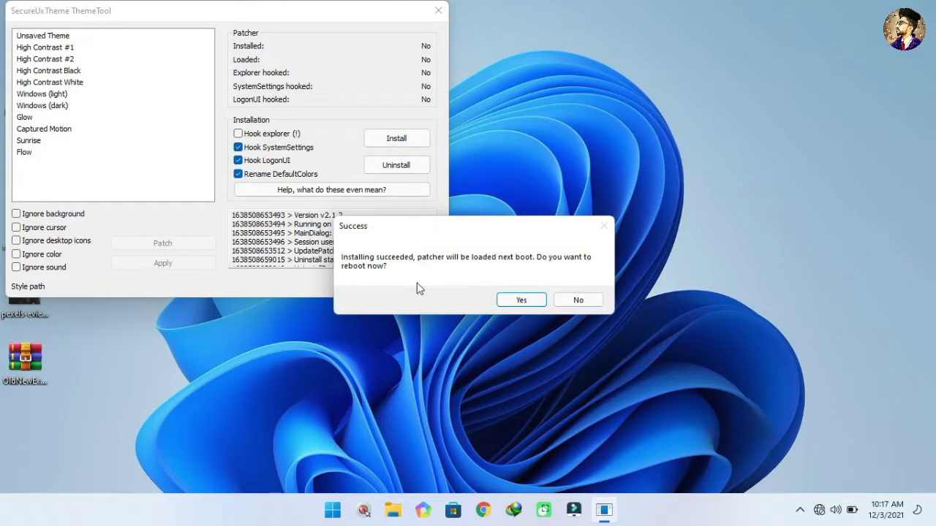
pyautogui.click(512, 301)
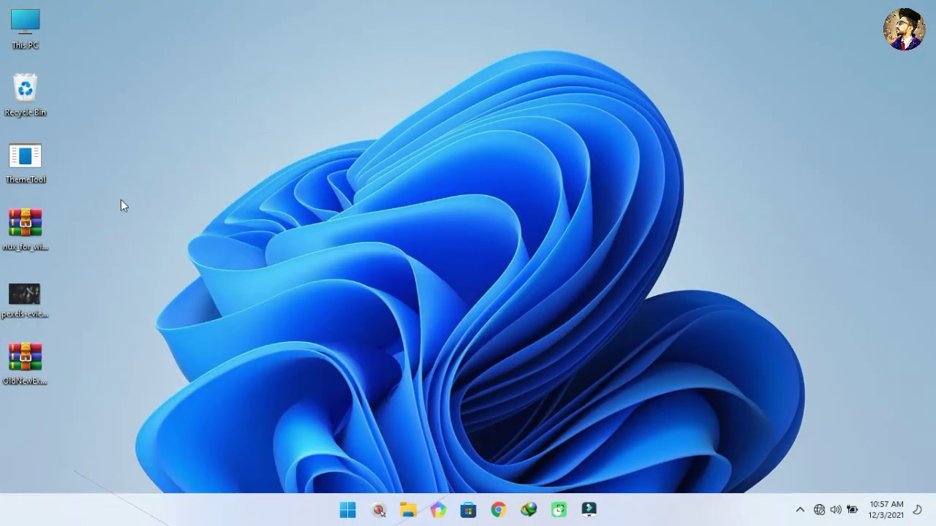
# Extract the nux_for_windows_by_niivu_der7cys archive into its own folder on the desktop using WinRAR.
pyautogui.rightClick(39, 222)
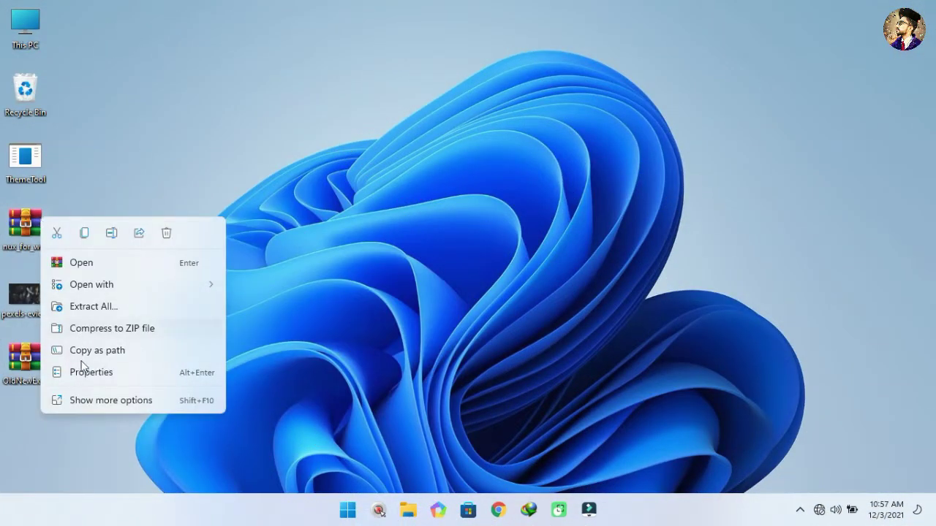
pyautogui.click(92, 400)
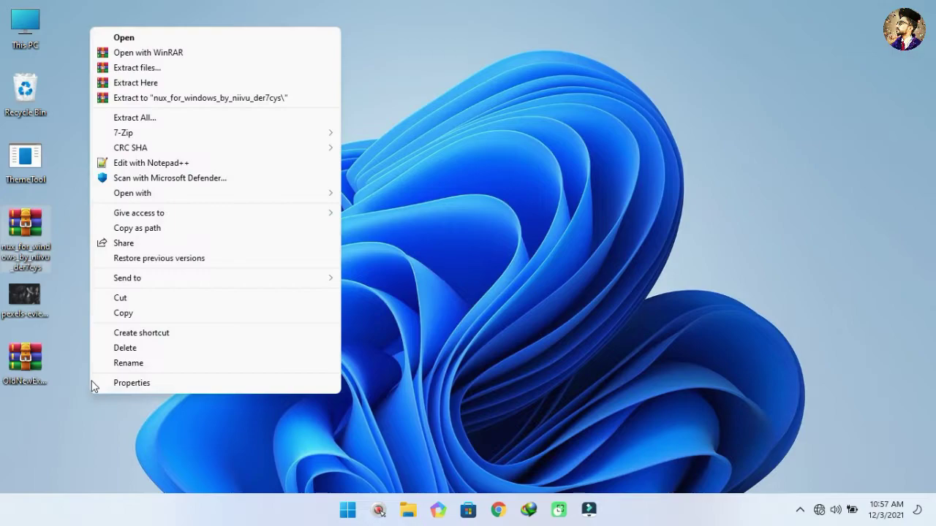
pyautogui.click(165, 73)
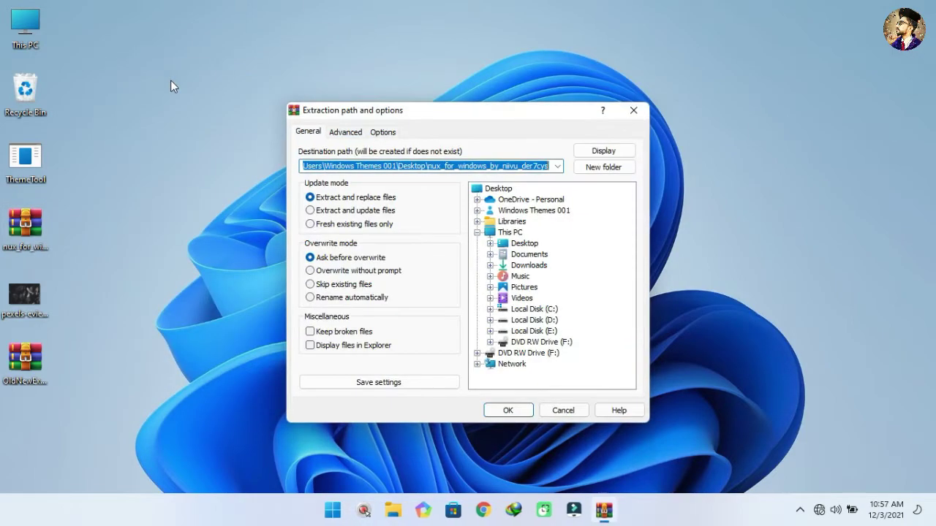
pyautogui.click(506, 410)
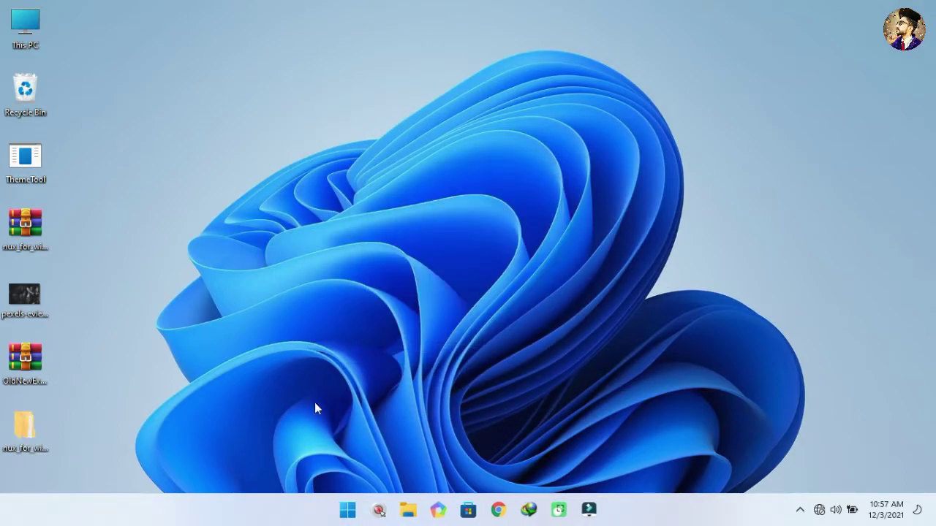
# Copy all the folders and theme files from the Windows Themes folder inside the extracted NUX11 package.
pyautogui.doubleClick(21, 417)
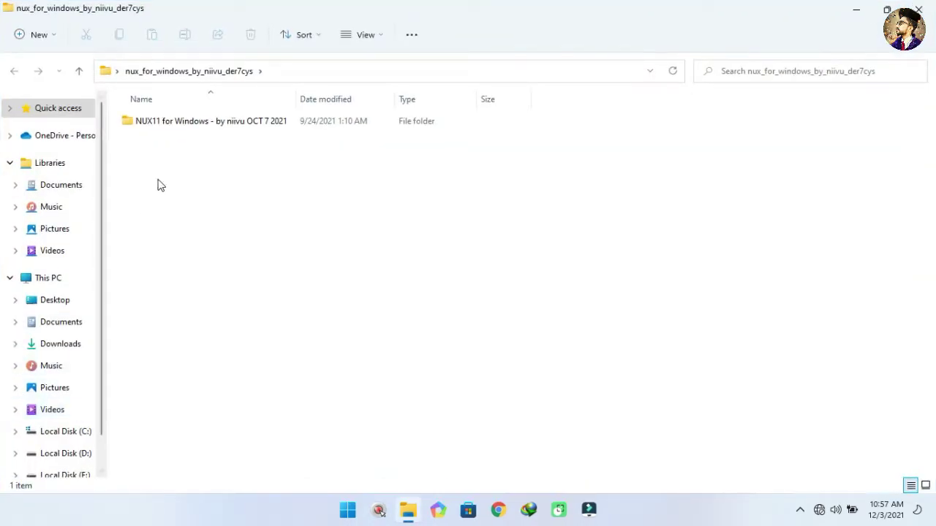
pyautogui.doubleClick(185, 123)
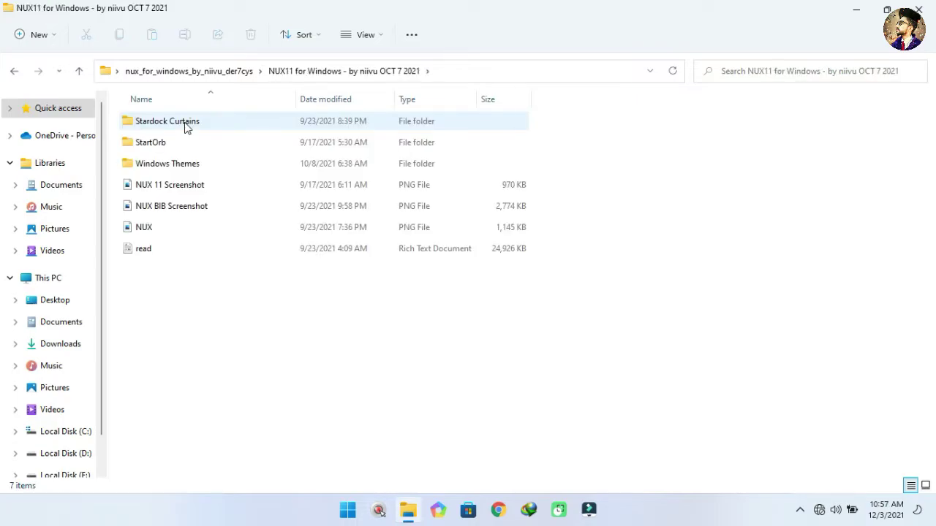
pyautogui.doubleClick(186, 163)
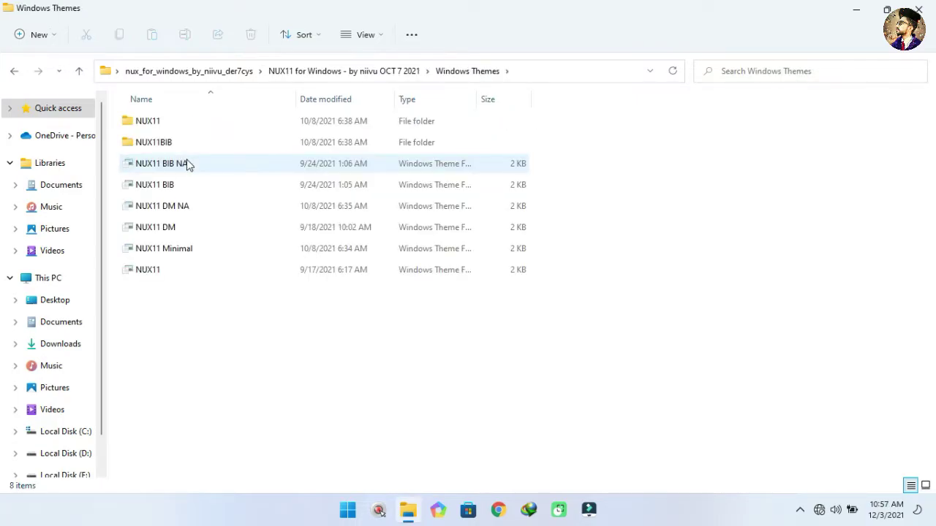
pyautogui.moveTo(221, 316); pyautogui.dragTo(207, 117)
pyautogui.rightClick(207, 117)
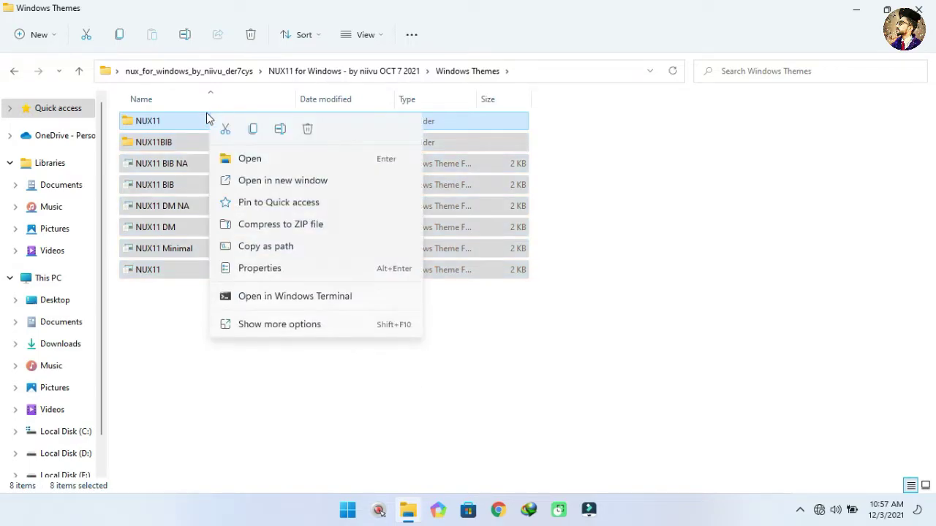
pyautogui.click(255, 130)
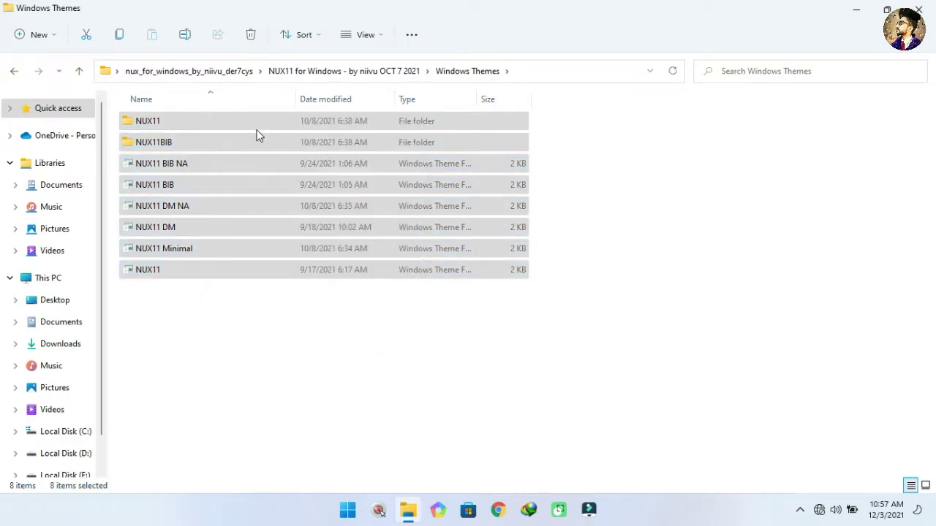
# Paste the copied NUX11 folders and theme files into C:\Windows\Resources\Themes, granting administrator permission, and close the folder window.
pyautogui.click(76, 281)
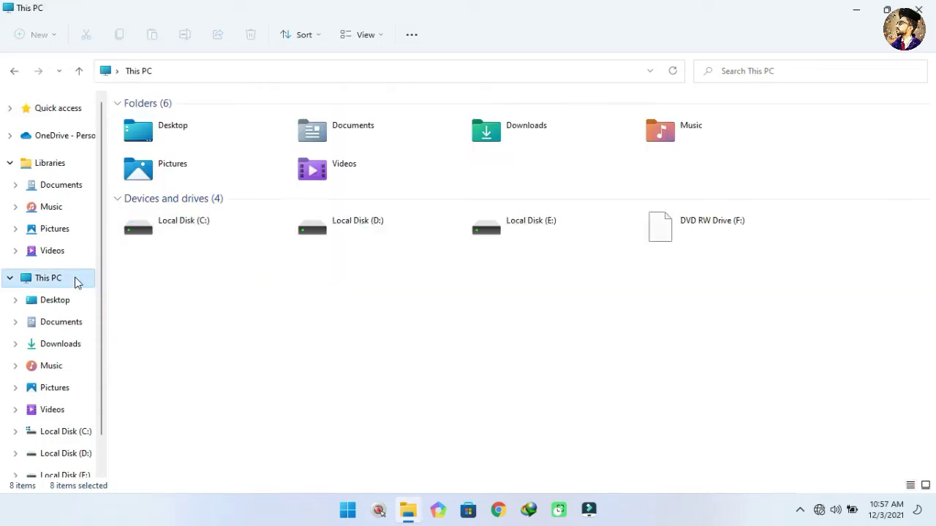
pyautogui.doubleClick(181, 233)
pyautogui.doubleClick(601, 168)
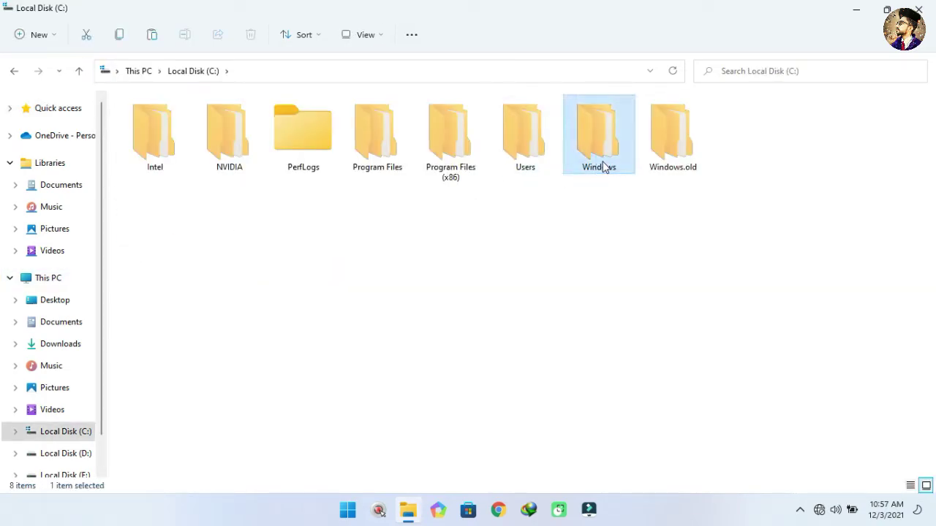
pyautogui.click(421, 170)
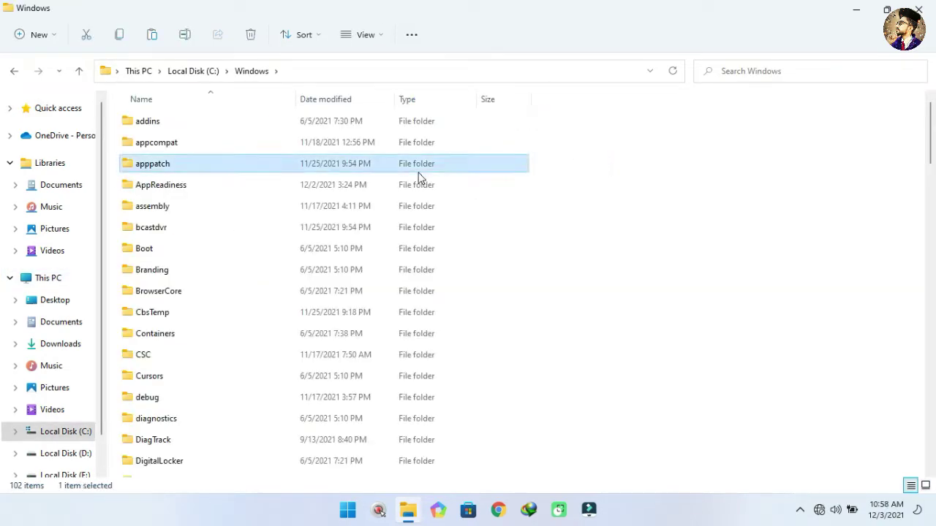
pyautogui.press('r')
pyautogui.doubleClick(226, 166)
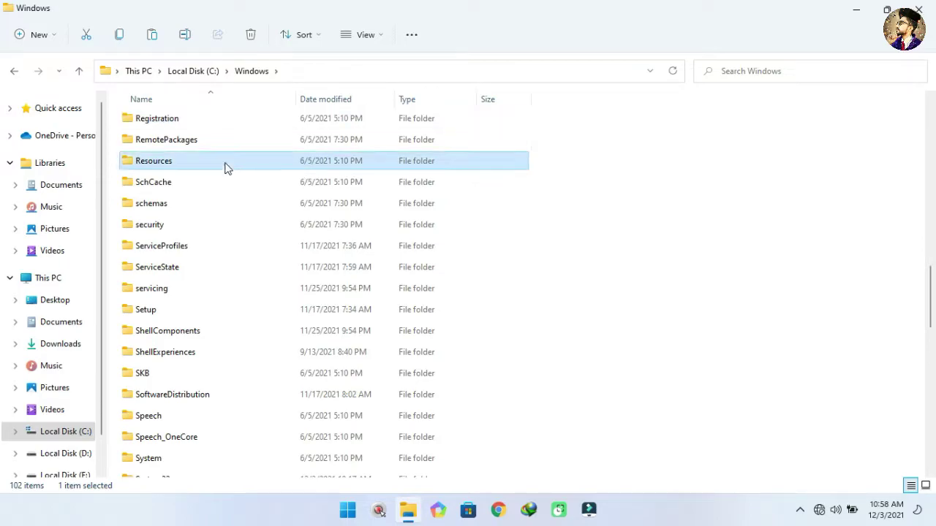
pyautogui.doubleClick(224, 147)
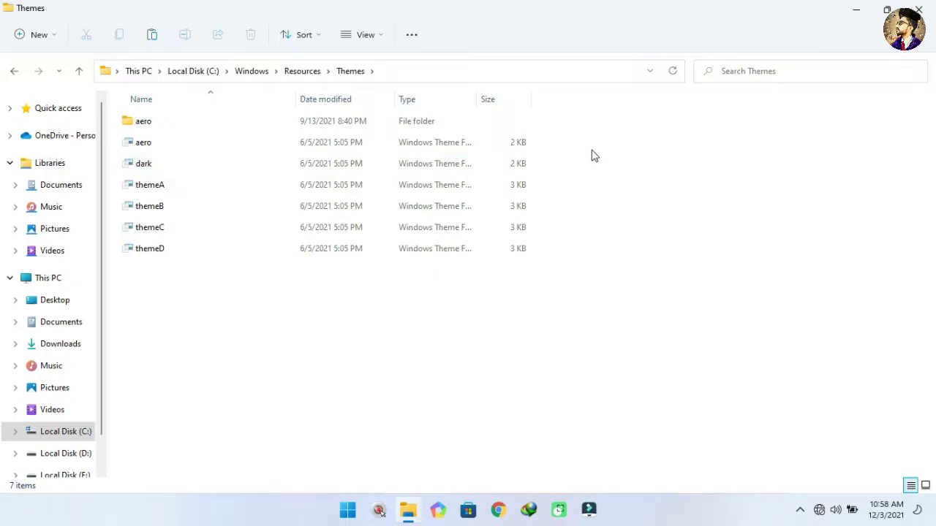
pyautogui.rightClick(599, 160)
pyautogui.click(609, 167)
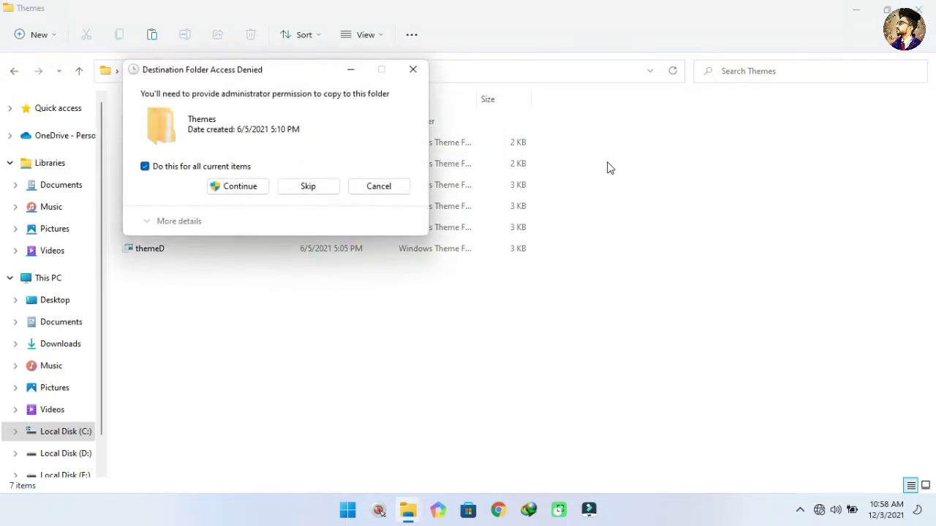
pyautogui.click(246, 190)
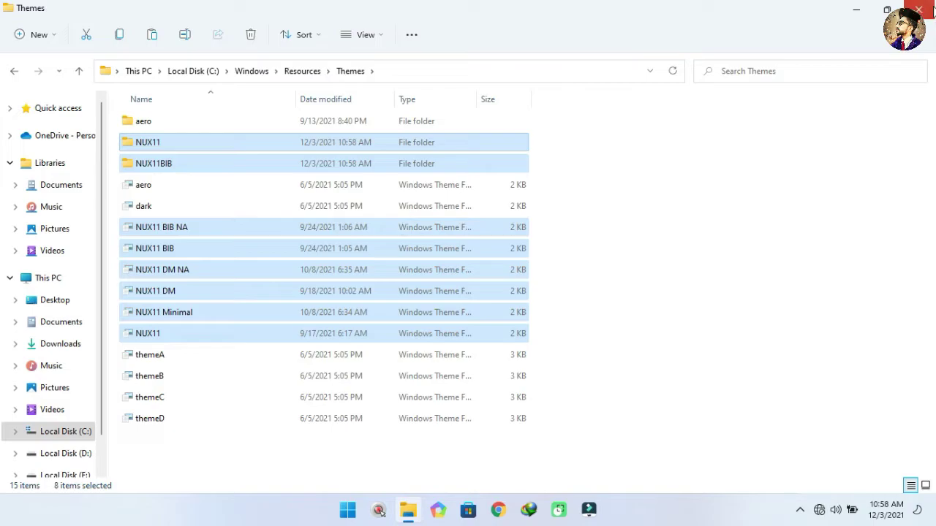
pyautogui.click(408, 510)
# Run ThemeTool from the desktop as administrator and agree to its license.
pyautogui.rightClick(61, 170)
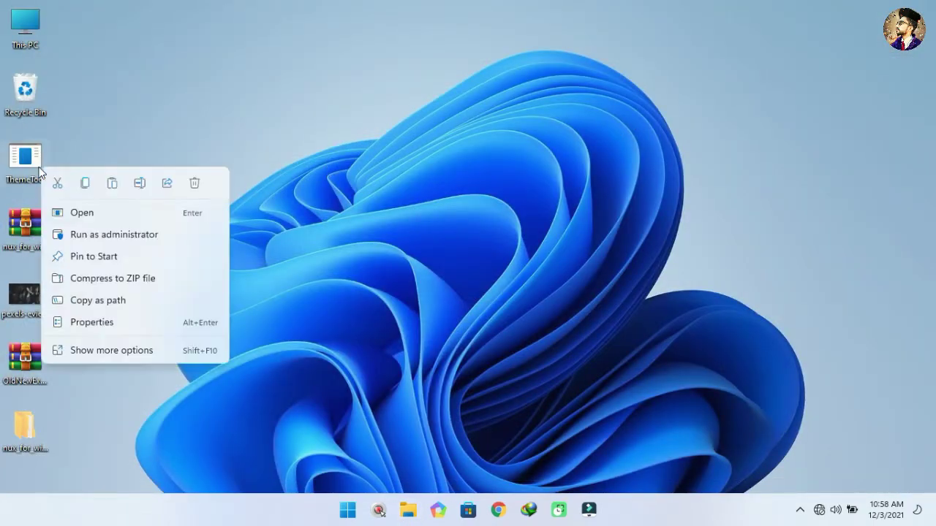
pyautogui.click(93, 236)
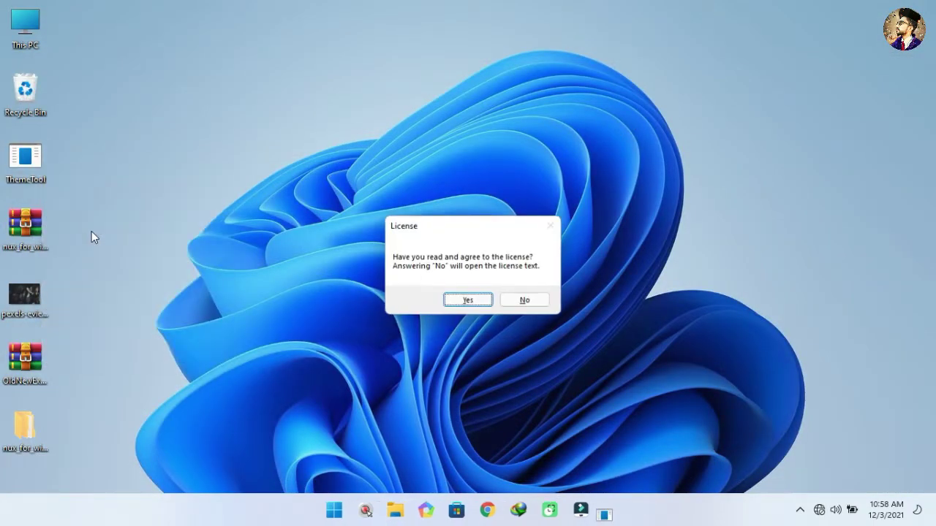
pyautogui.click(463, 300)
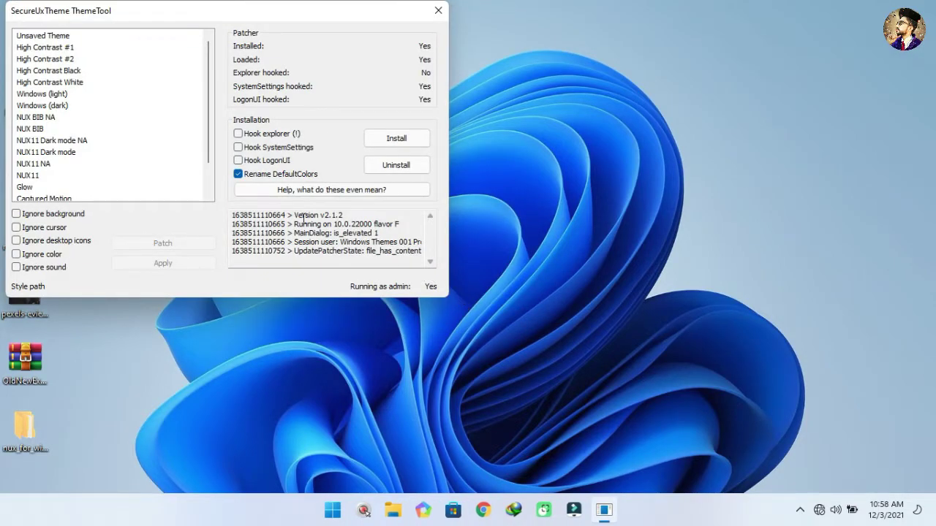
# Patch the NUX theme styles that need it, working through the list from NUX BIB NA to NUX11.
pyautogui.click(55, 120)
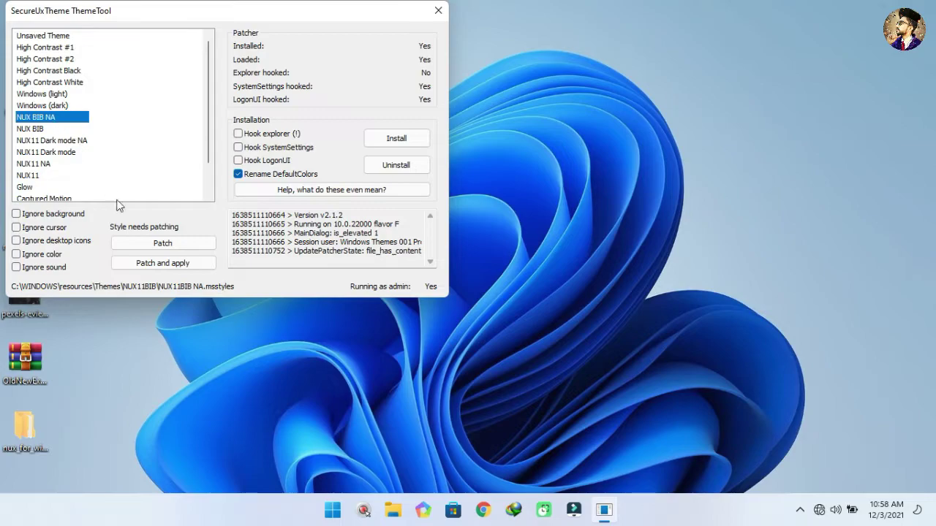
pyautogui.click(144, 240)
pyautogui.click(53, 131)
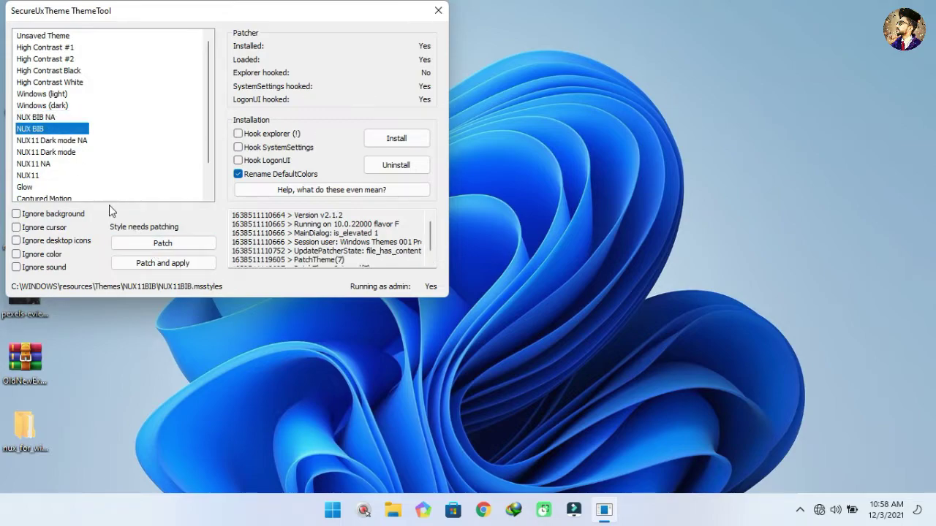
pyautogui.click(75, 140)
pyautogui.click(129, 241)
pyautogui.click(77, 151)
pyautogui.click(132, 243)
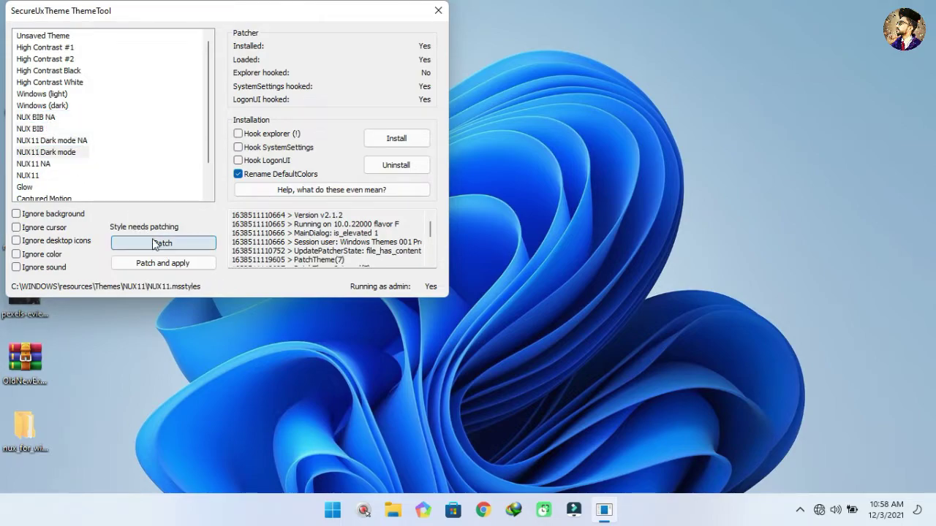
pyautogui.click(73, 163)
pyautogui.click(54, 176)
# Apply the NUX11 Dark mode theme and move the ThemeTool window away from the desktop icons.
pyautogui.click(56, 154)
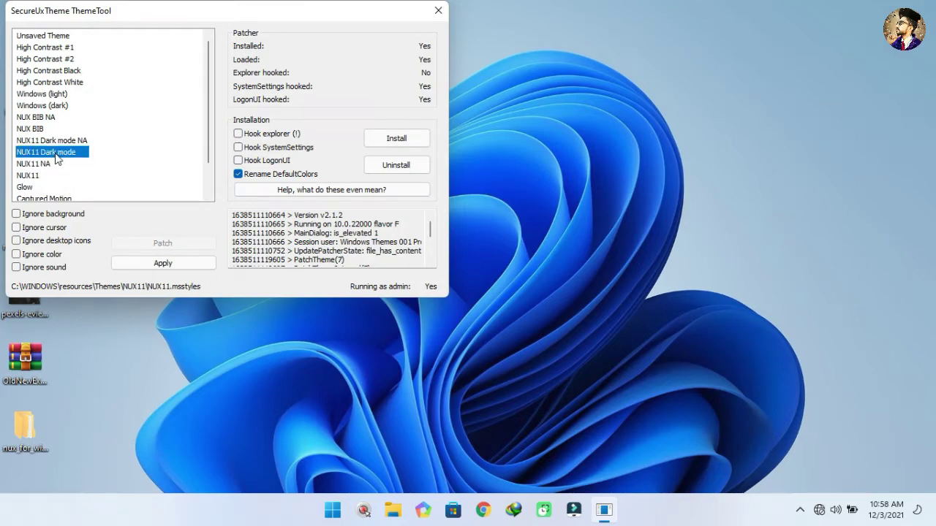
pyautogui.click(141, 261)
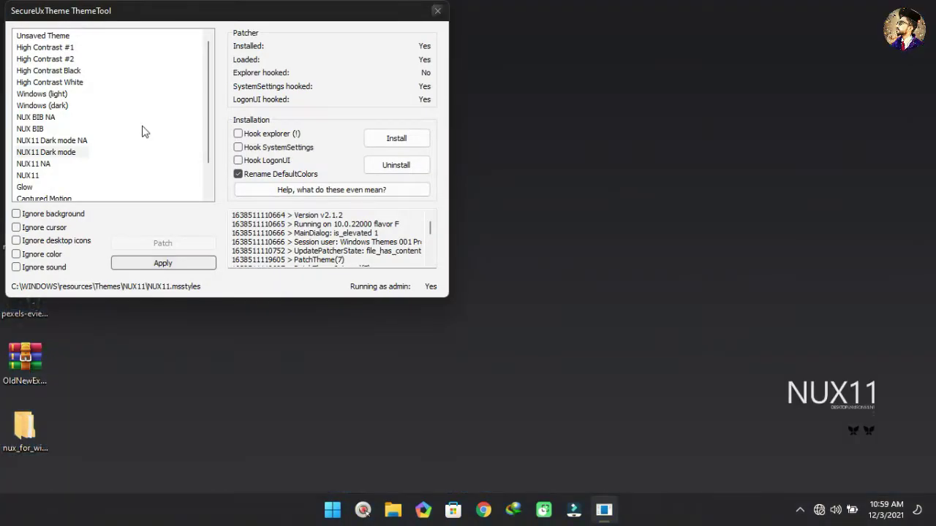
pyautogui.moveTo(138, 17); pyautogui.dragTo(407, 41)
# Check the dark theme in a This PC window, both maximized and restored, and close it along with ThemeTool.
pyautogui.doubleClick(33, 30)
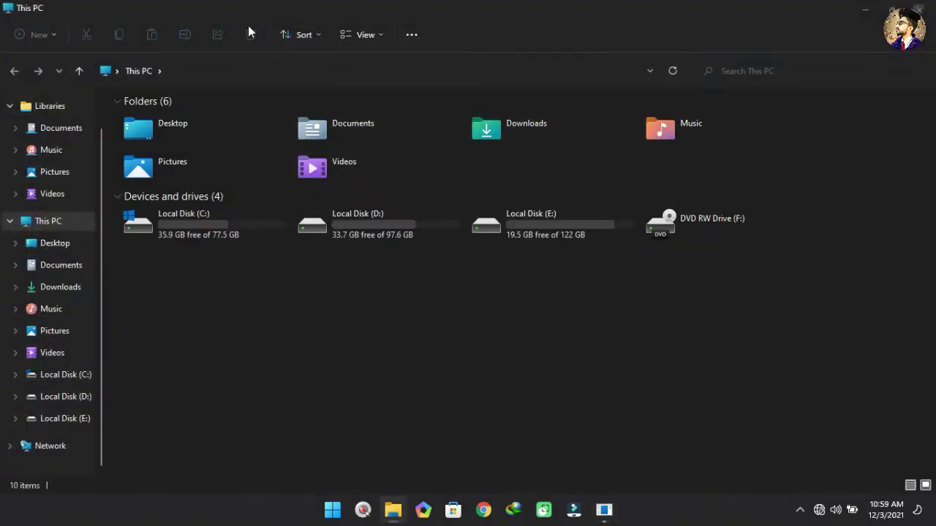
pyautogui.doubleClick(494, 8)
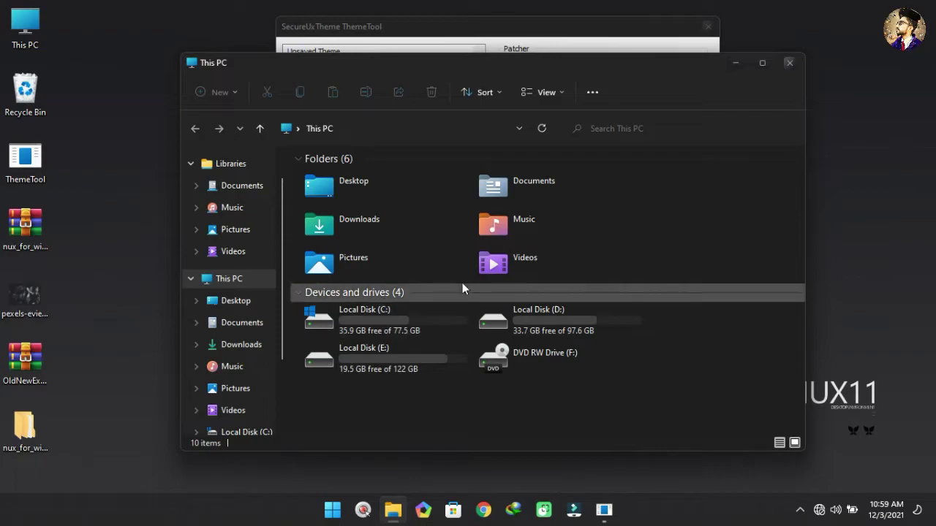
pyautogui.click(782, 64)
pyautogui.click(707, 29)
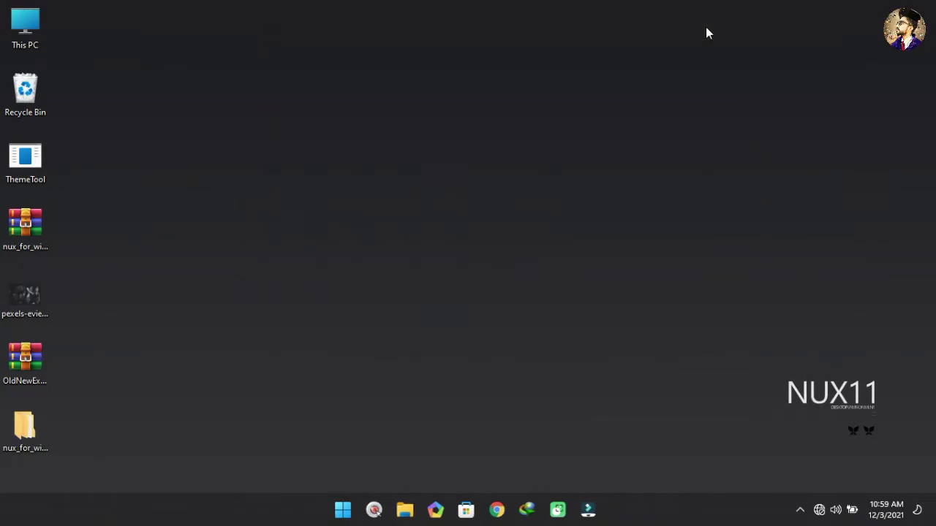
# Set the Pexels image on the desktop as the desktop background.
pyautogui.rightClick(25, 300)
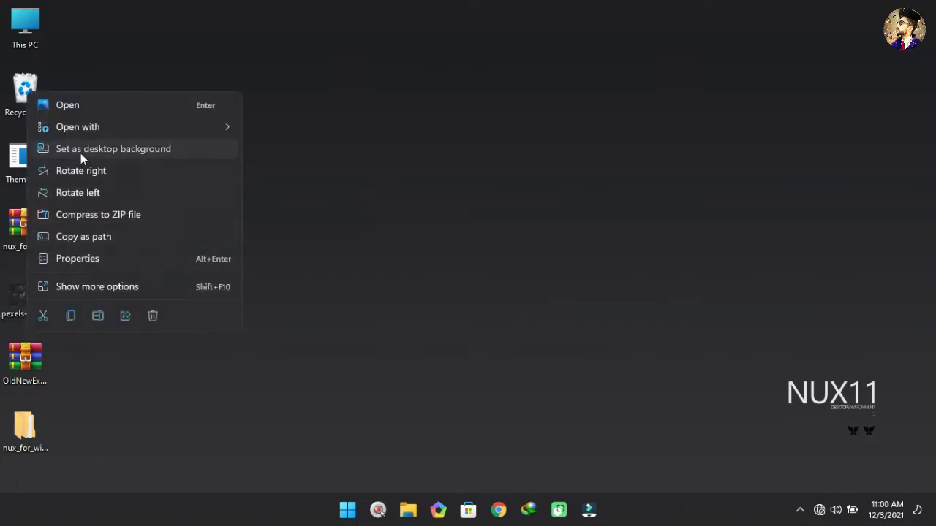
pyautogui.click(81, 153)
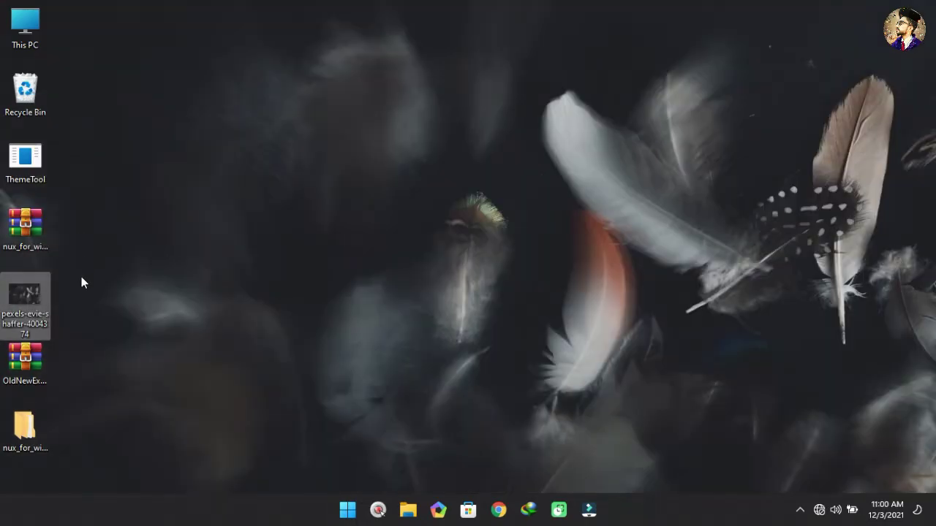
# Extract the OldNewExplorer archive with WinRAR into an OldNewExplorer folder on the desktop.
pyautogui.click(41, 358)
pyautogui.rightClick(38, 358)
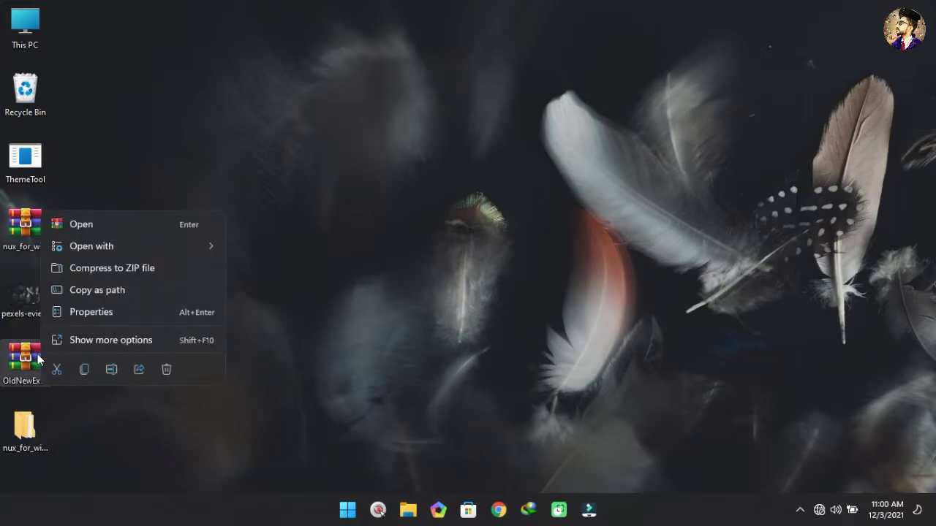
pyautogui.click(62, 340)
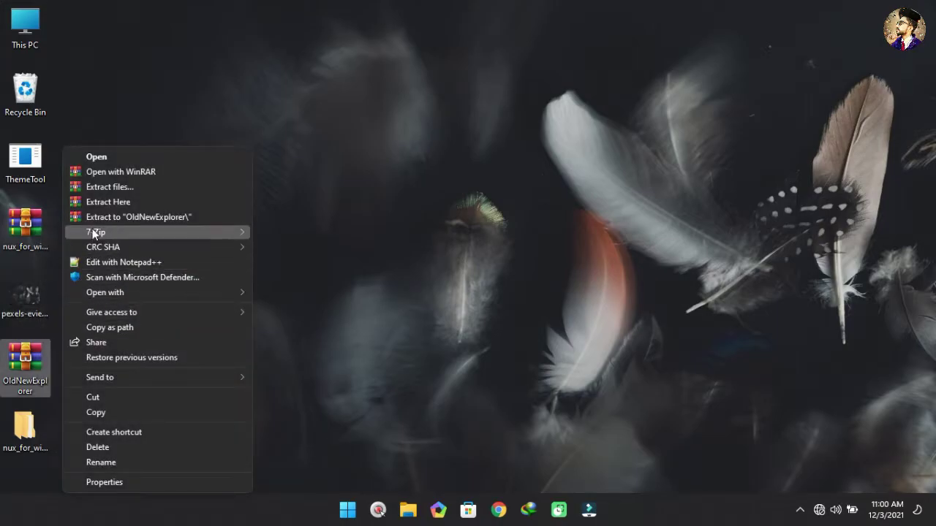
pyautogui.click(102, 187)
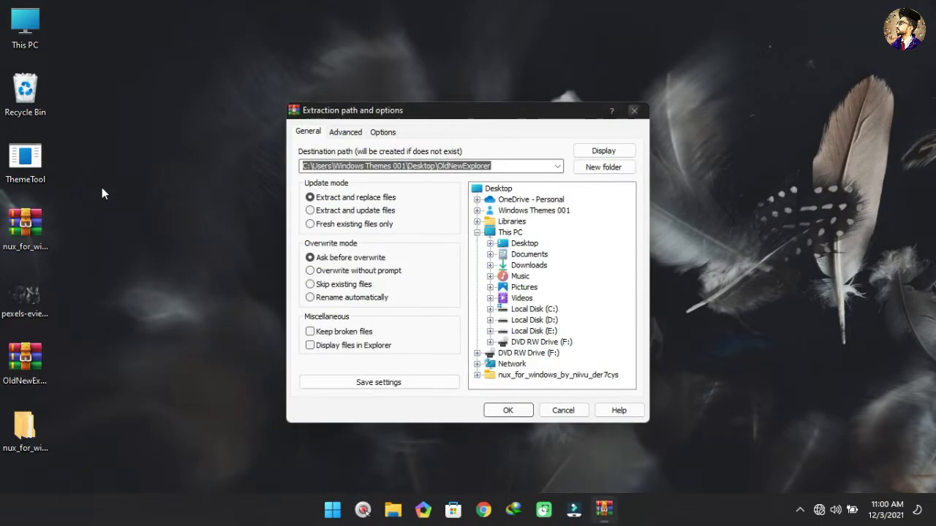
pyautogui.click(504, 409)
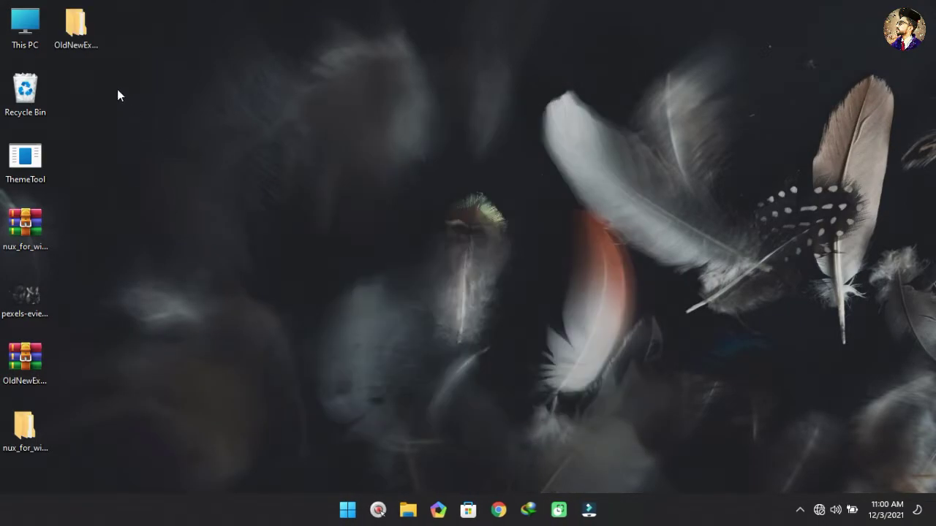
# Move the extracted OldNewExplorer folder from the desktop to the root of Local Disk (C:).
pyautogui.rightClick(82, 42)
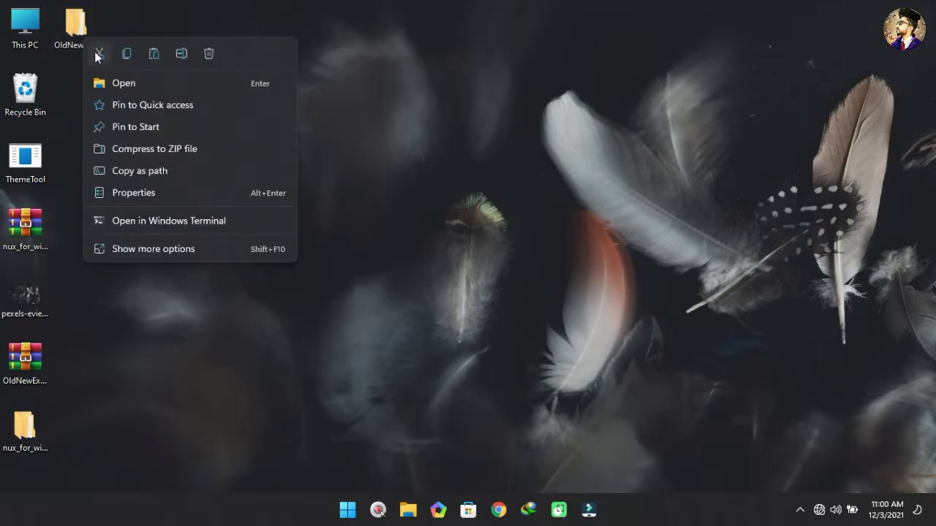
pyautogui.click(96, 53)
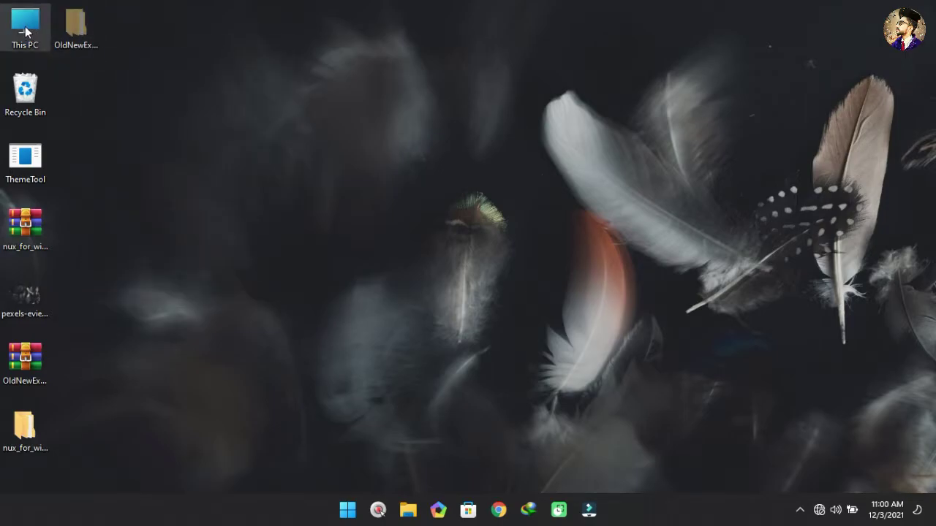
pyautogui.doubleClick(25, 32)
pyautogui.doubleClick(264, 65)
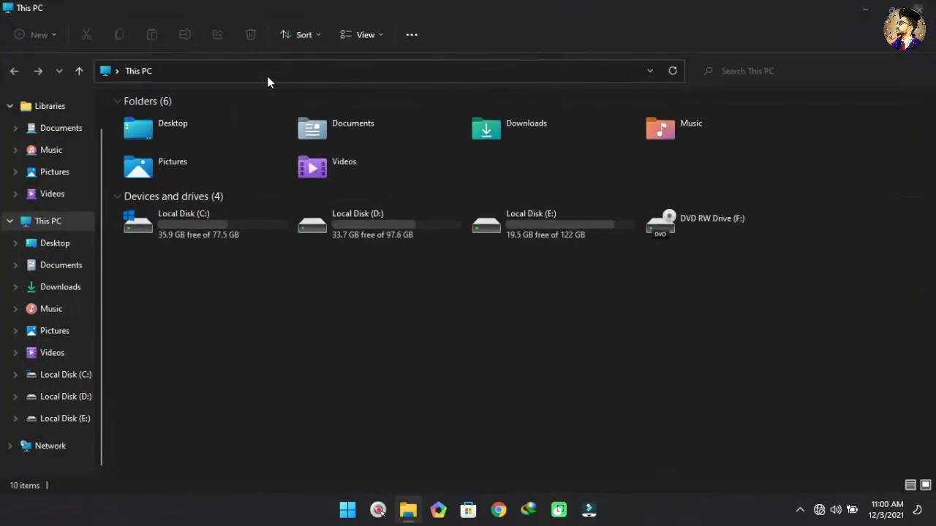
pyautogui.doubleClick(256, 212)
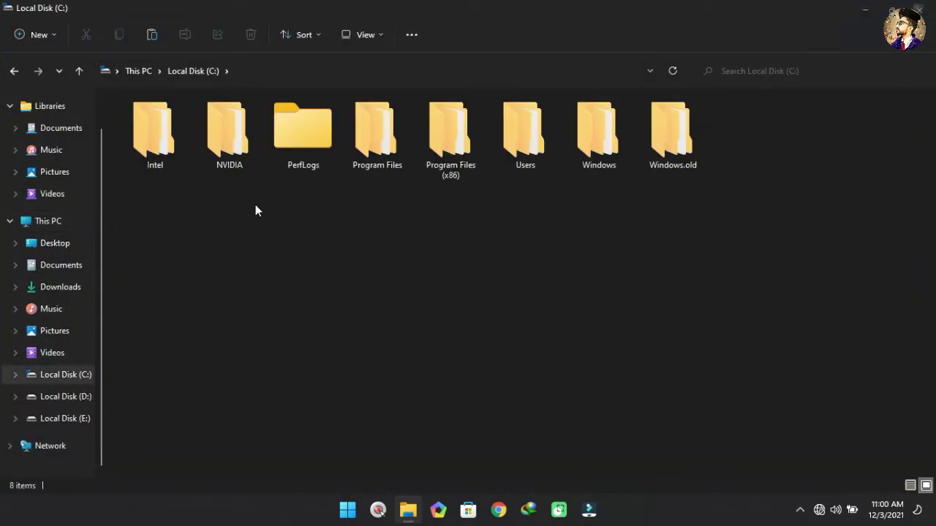
pyautogui.rightClick(255, 210)
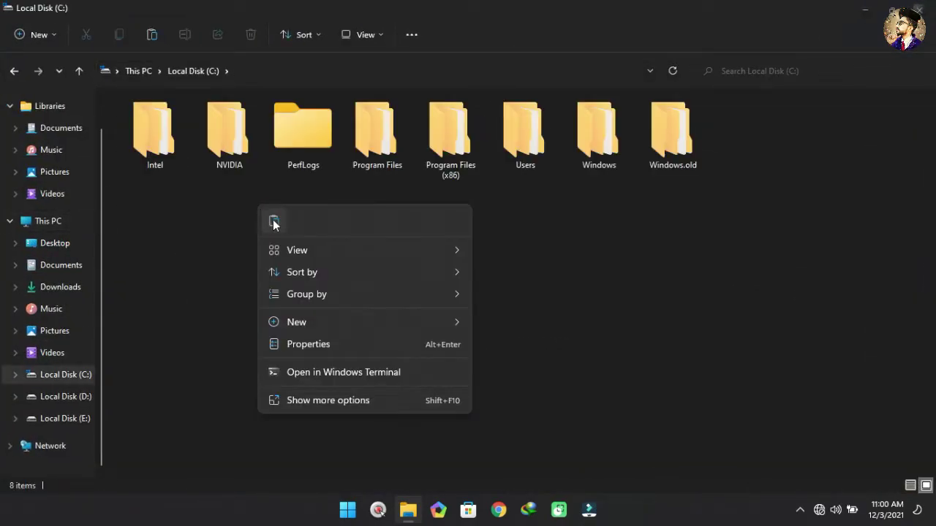
pyautogui.click(274, 220)
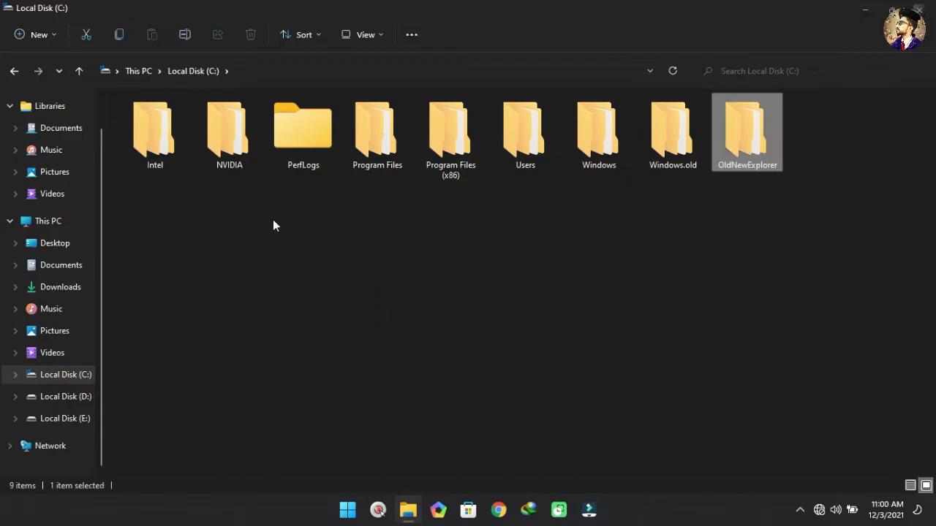
# Run OldNewExplorerCfg as administrator, install its shell extension with the preset options, close it, and view This PC.
pyautogui.doubleClick(729, 133)
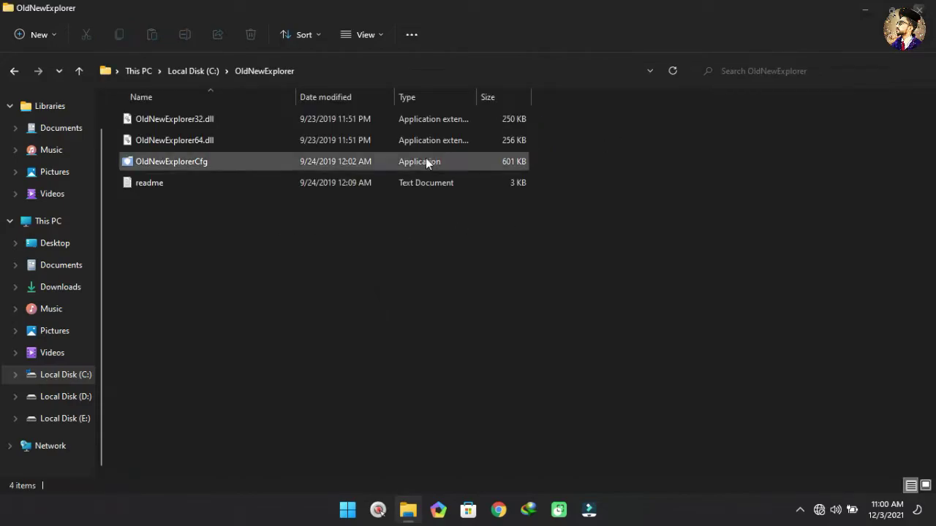
pyautogui.rightClick(389, 163)
pyautogui.click(432, 230)
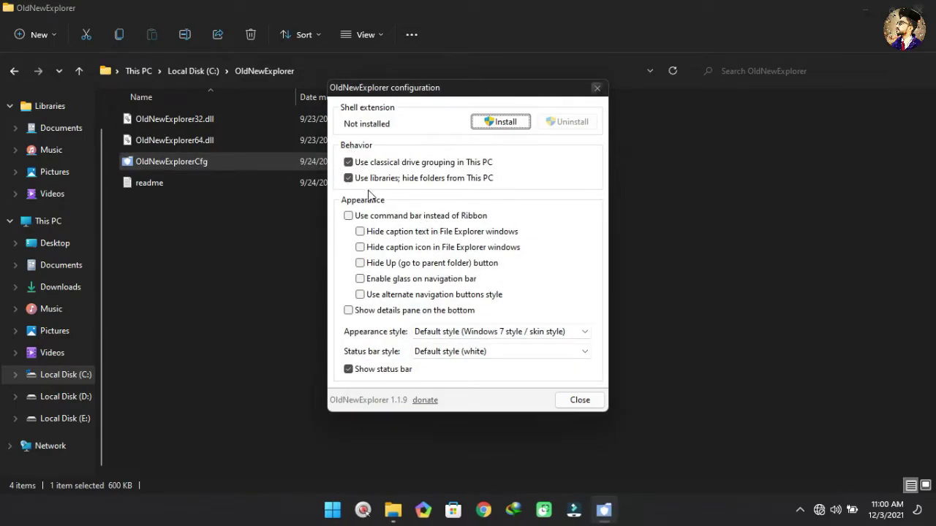
pyautogui.click(478, 122)
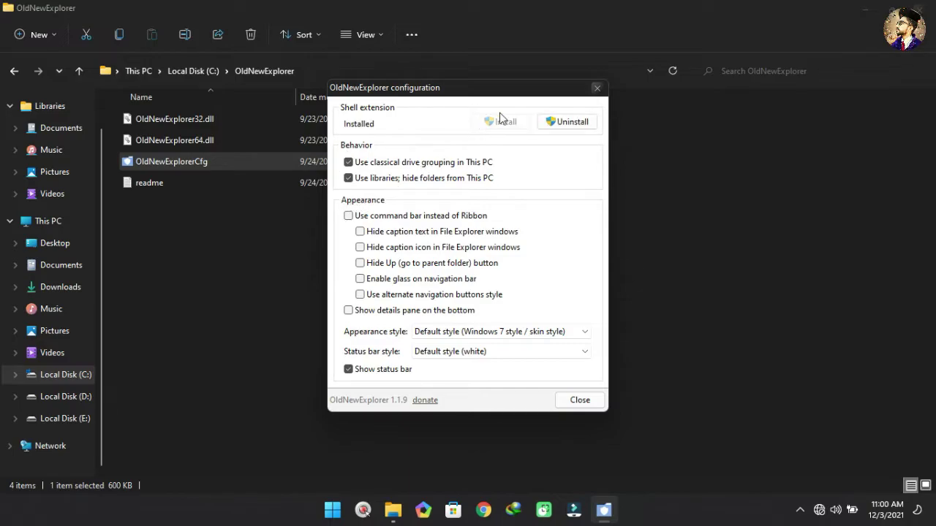
pyautogui.click(596, 91)
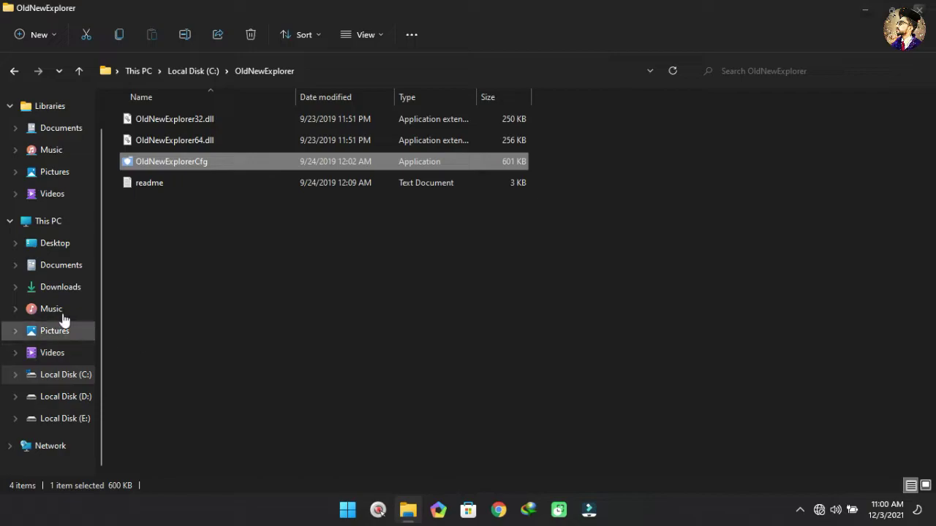
pyautogui.click(48, 225)
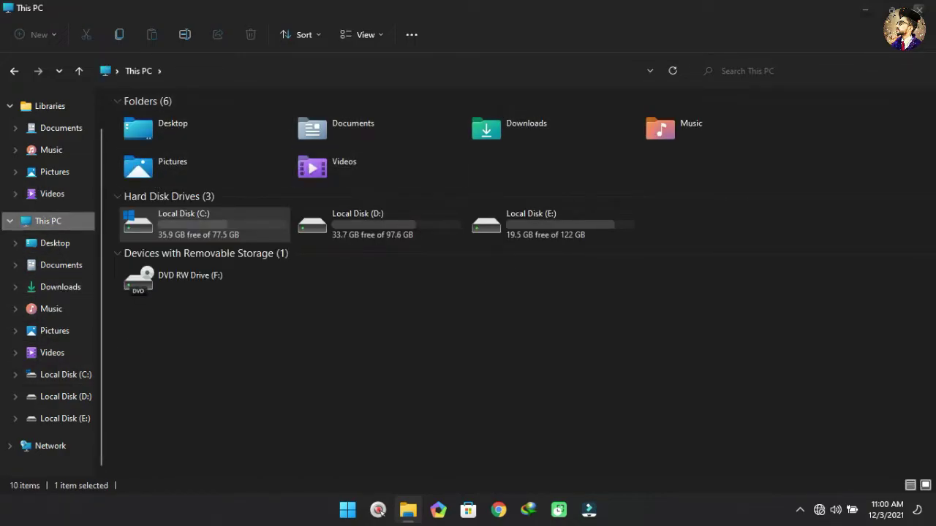
# Close the This PC window and reopen This PC from the desktop.
pyautogui.click(931, 10)
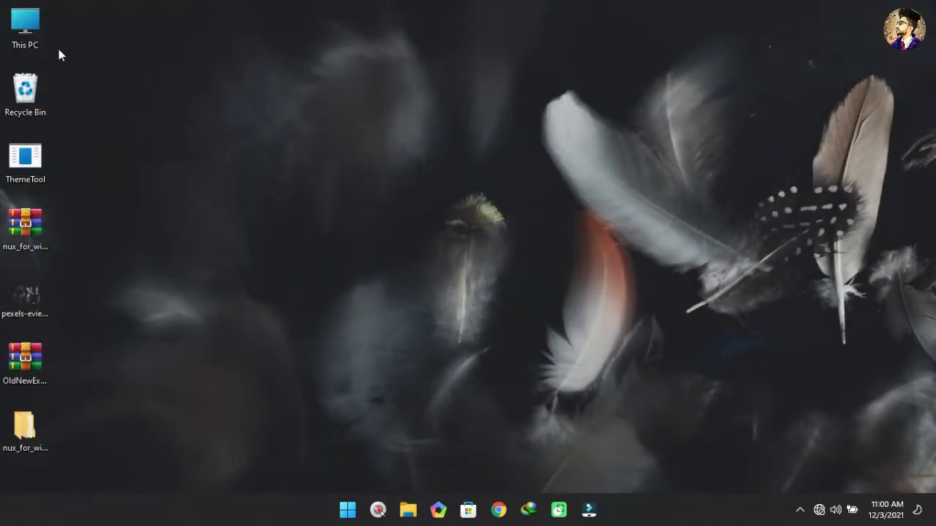
pyautogui.doubleClick(17, 36)
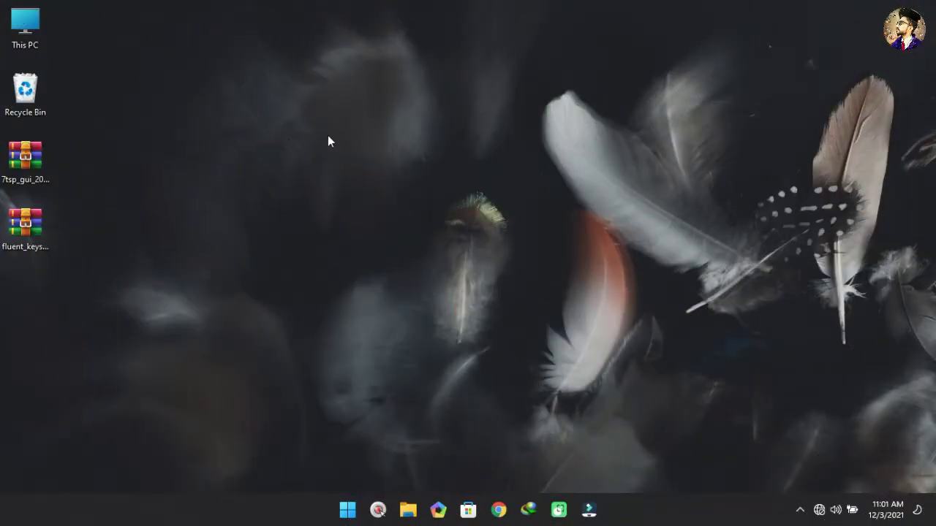
# Extract the 7tsp_gui_2019_edition archive with WinRAR into its own folder on the desktop.
pyautogui.click(36, 160)
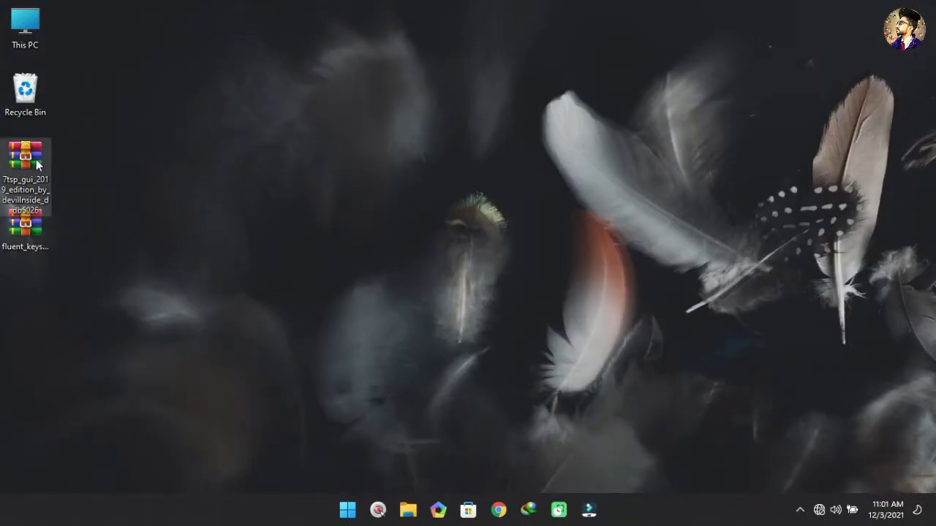
pyautogui.rightClick(36, 161)
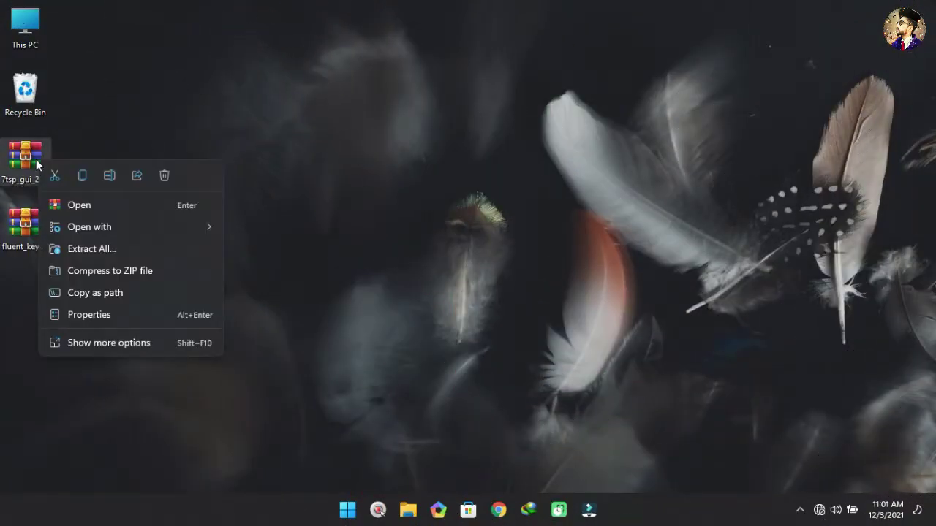
pyautogui.click(101, 337)
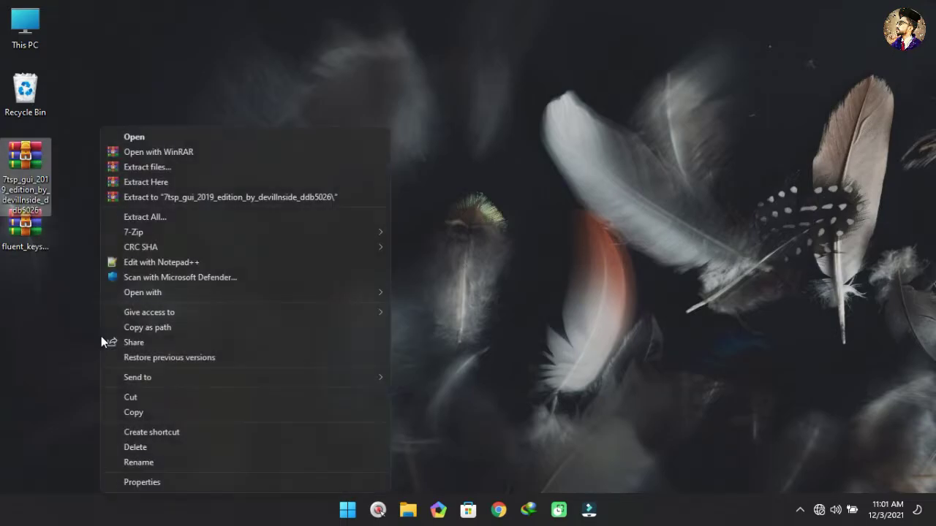
pyautogui.click(157, 167)
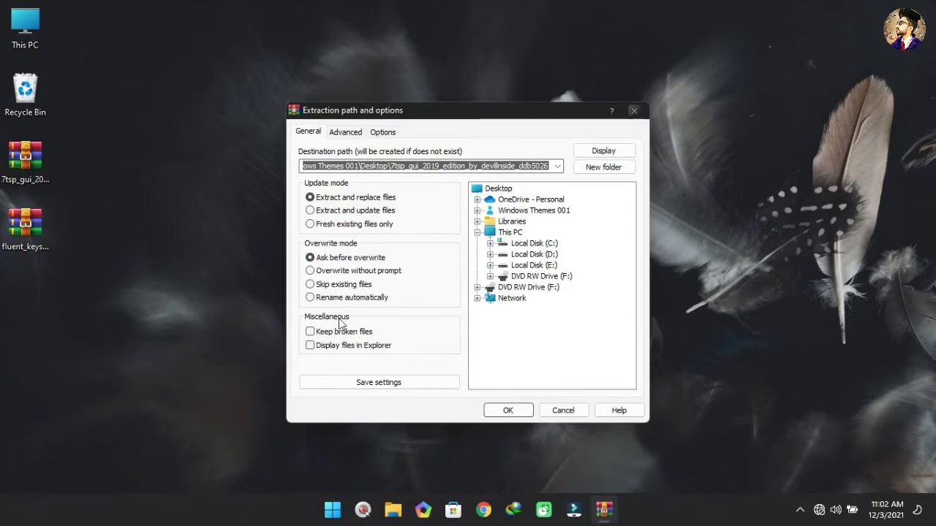
pyautogui.click(505, 408)
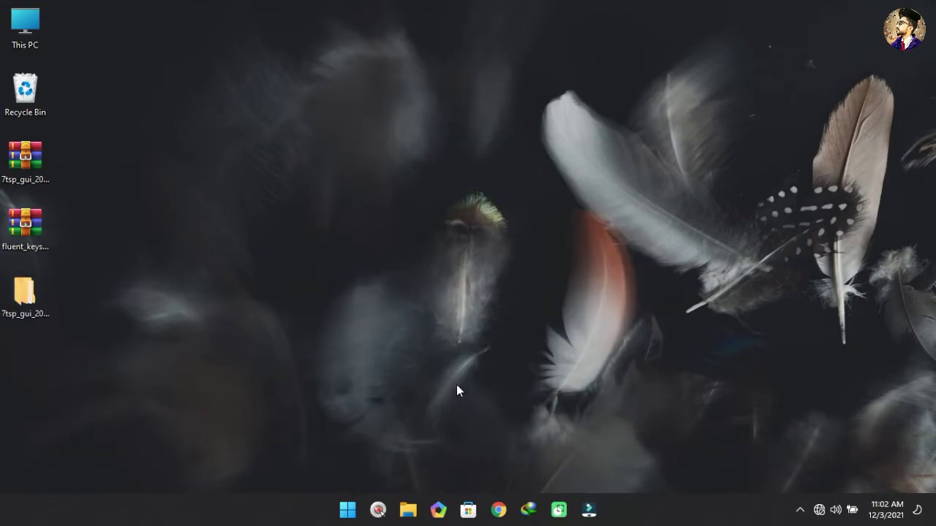
# Extract the fluent_keys_icon_theme archive with WinRAR into its own folder on the desktop.
pyautogui.rightClick(30, 243)
pyautogui.click(90, 426)
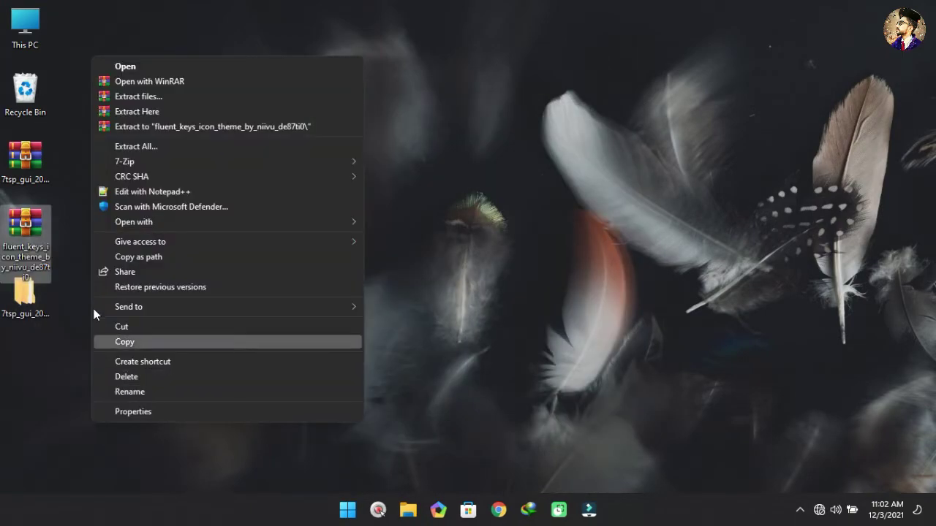
pyautogui.click(130, 100)
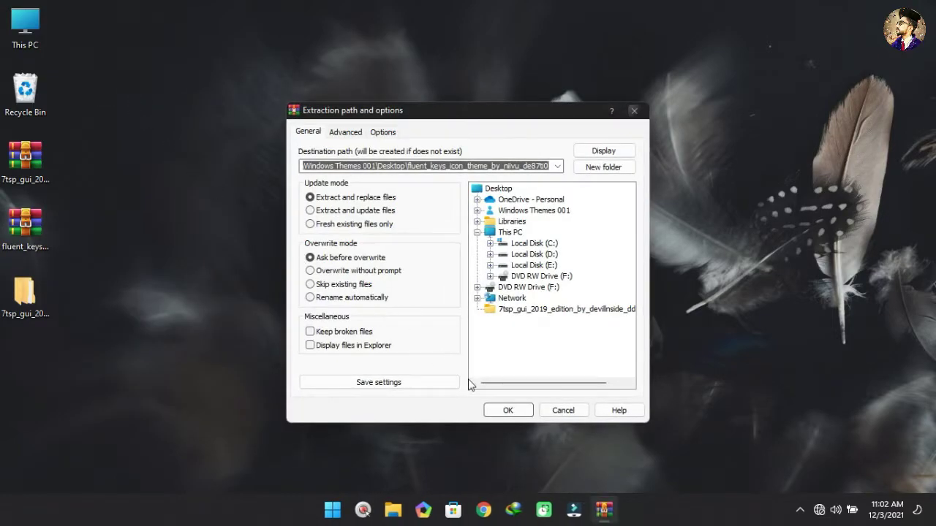
pyautogui.click(504, 410)
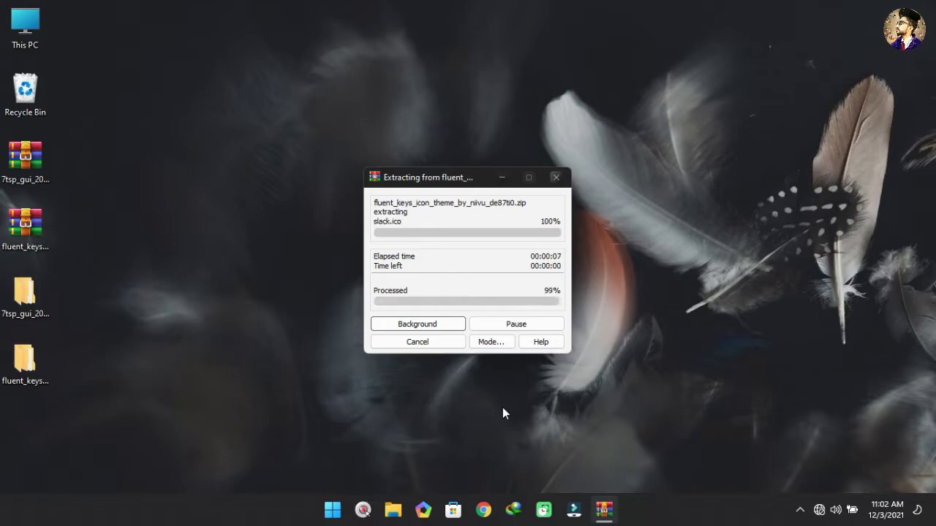
# Open the 7TSP 1903-20H2 folder within Fluent Keys Icon Theme V1.1 in the extracted fluent_keys_icon_theme folder.
pyautogui.doubleClick(39, 356)
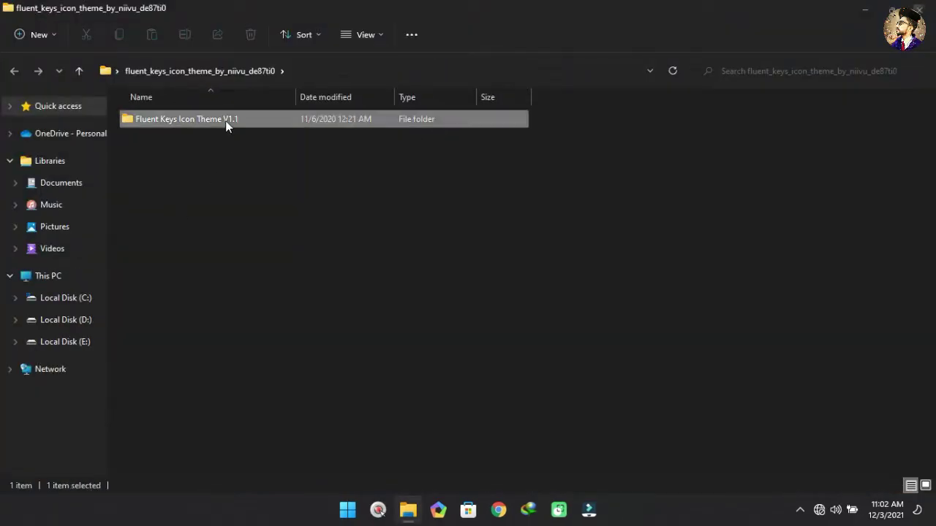
pyautogui.doubleClick(225, 121)
pyautogui.doubleClick(202, 126)
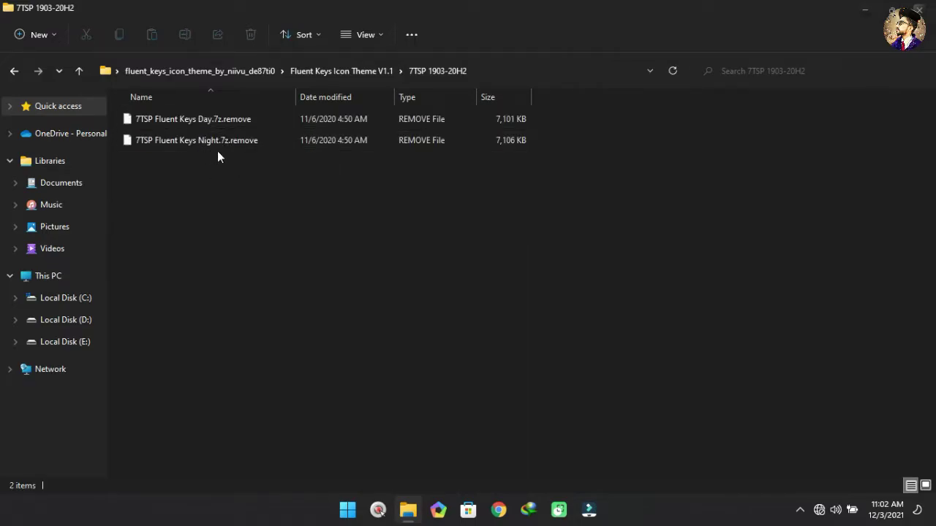
# Rename the Night icon pack to 7TSP Fluent Keys Night.7z, accept the extension change and close the folder window.
pyautogui.click(210, 142)
pyautogui.rightClick(212, 144)
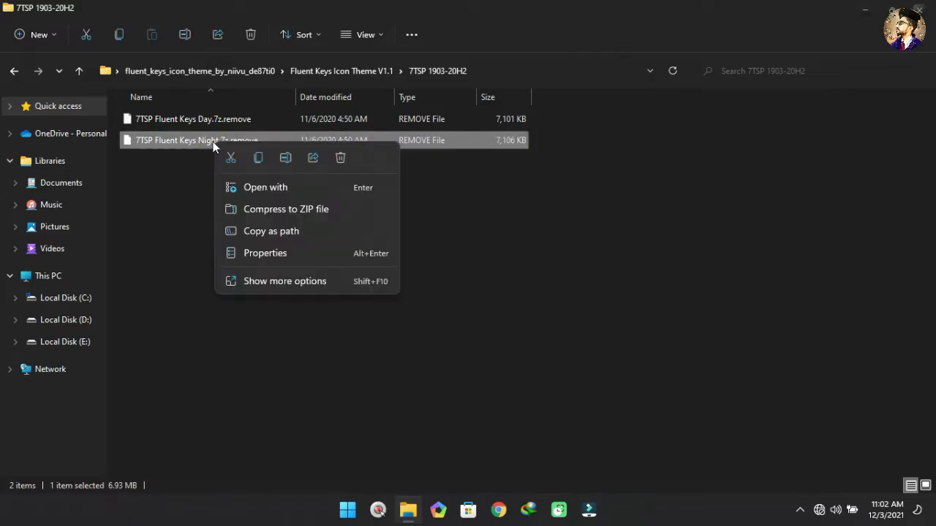
pyautogui.click(269, 281)
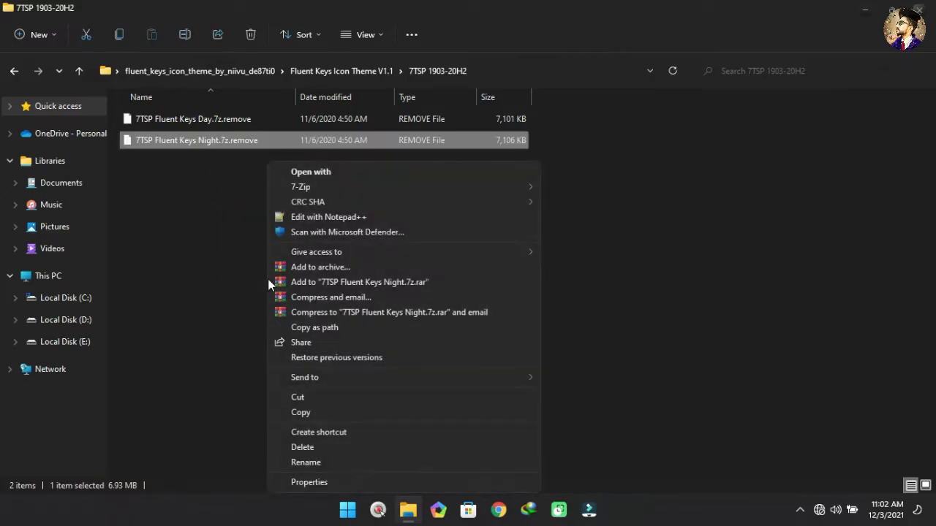
pyautogui.click(331, 462)
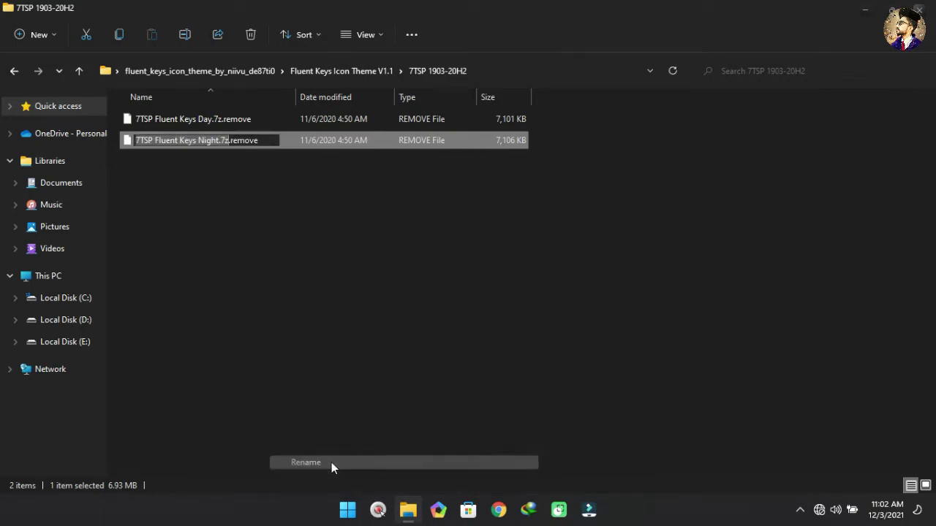
pyautogui.click(271, 138)
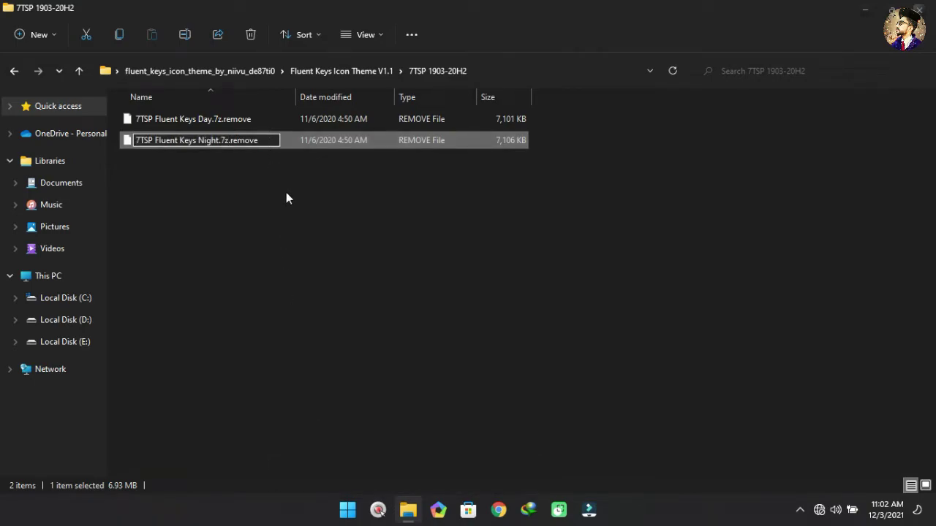
pyautogui.press('BackSpace')
pyautogui.press('BackSpace')
pyautogui.press('BackSpace')
pyautogui.press('BackSpace')
pyautogui.press('BackSpace')
pyautogui.press('BackSpace')
pyautogui.press('BackSpace')
pyautogui.press('Return')
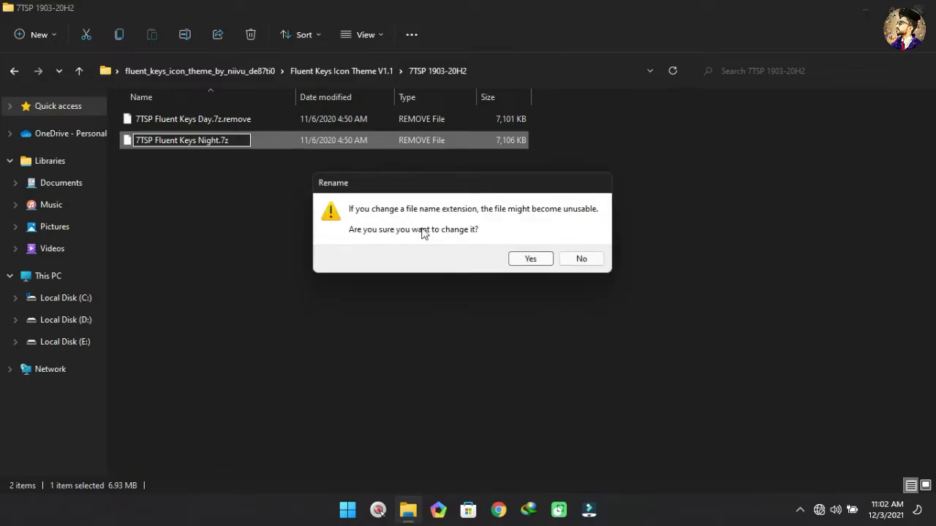
pyautogui.click(530, 258)
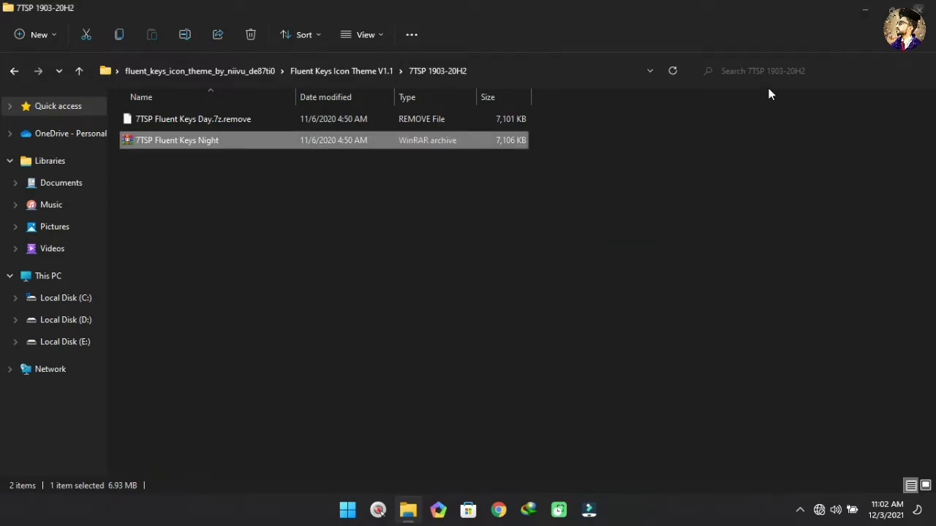
pyautogui.click(916, 6)
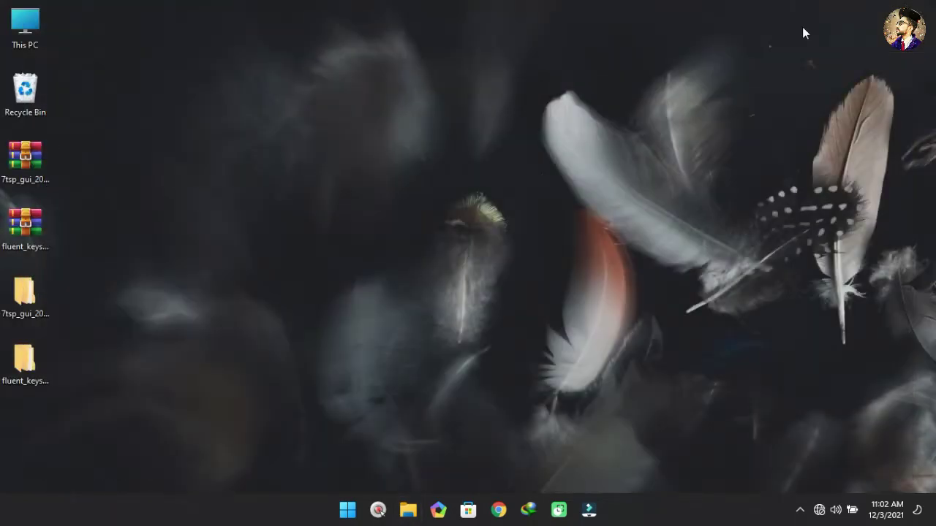
# In the extracted 7tsp_gui_2019_edition folder, rename the EE file to 7tsp GUI v0.6(2019).exe and accept the extension change.
pyautogui.doubleClick(11, 289)
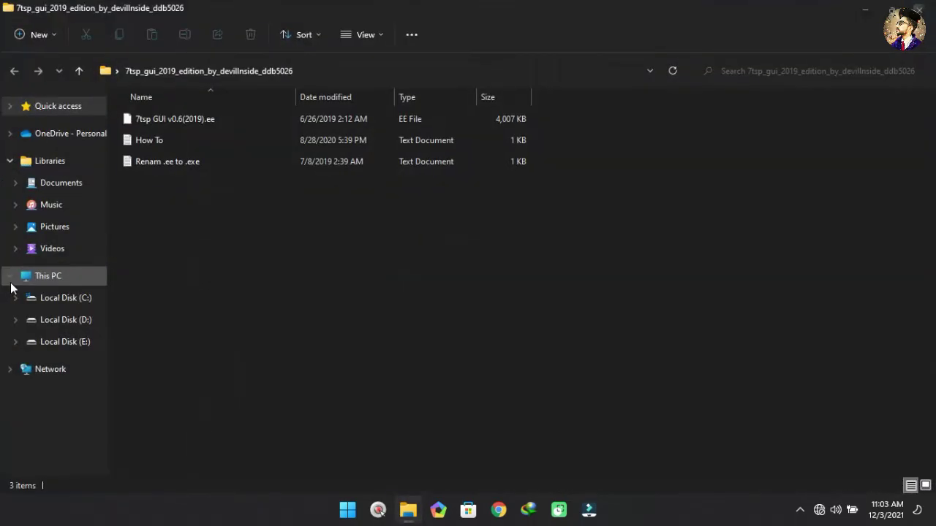
pyautogui.click(194, 120)
pyautogui.rightClick(193, 118)
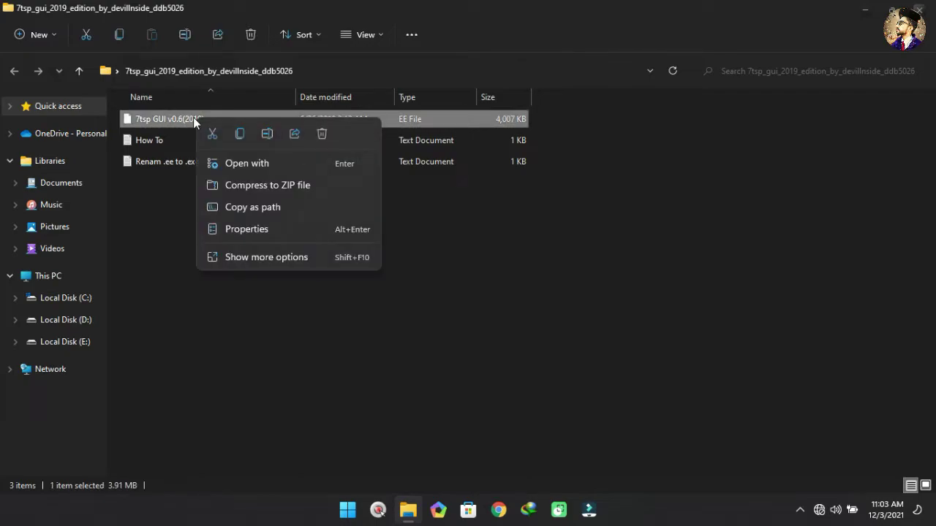
pyautogui.click(252, 257)
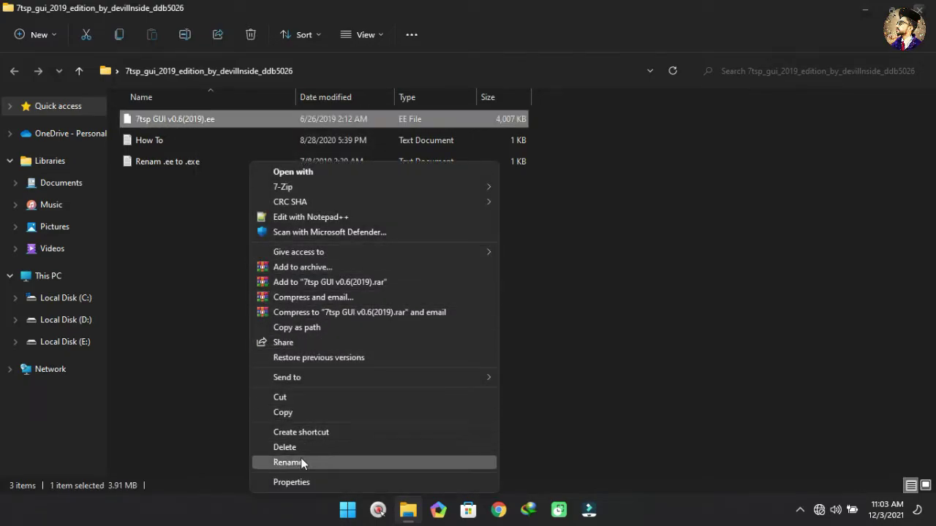
pyautogui.click(301, 462)
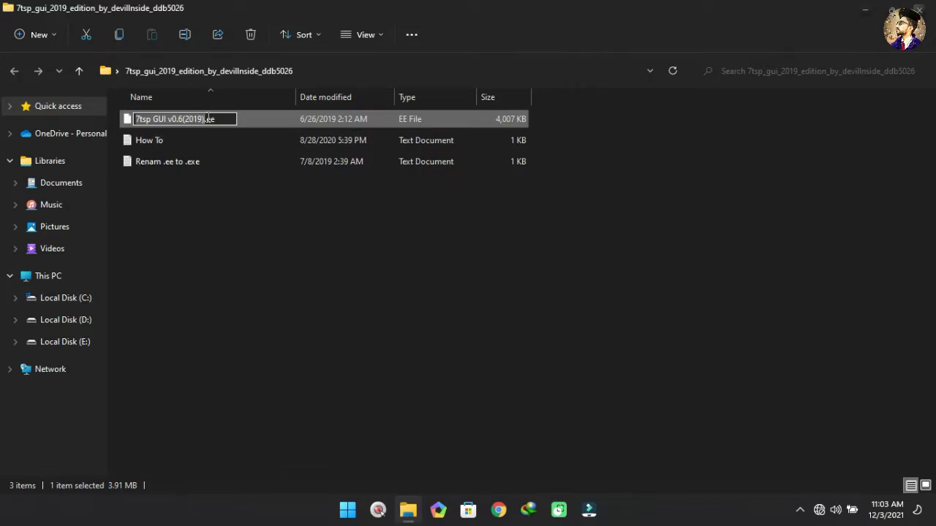
pyautogui.click(208, 119)
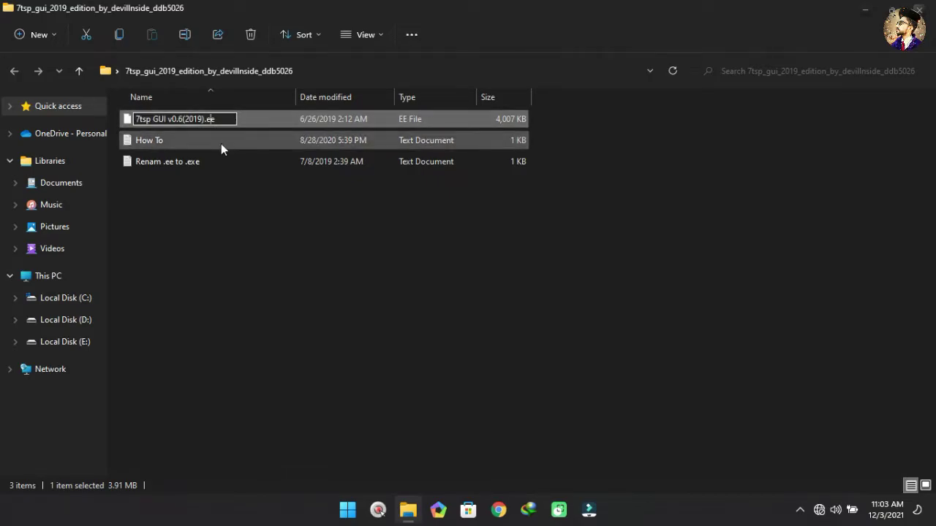
pyautogui.write('xz')
pyautogui.press('BackSpace')
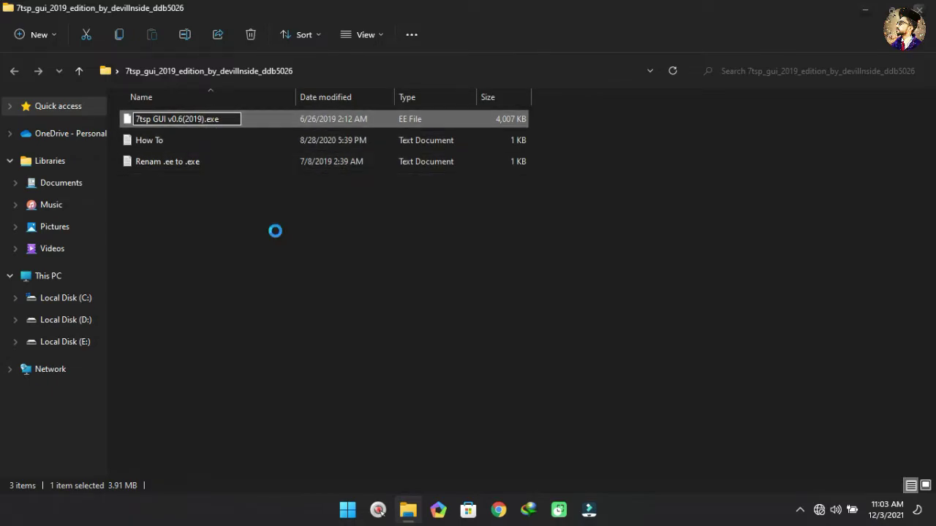
pyautogui.click(521, 258)
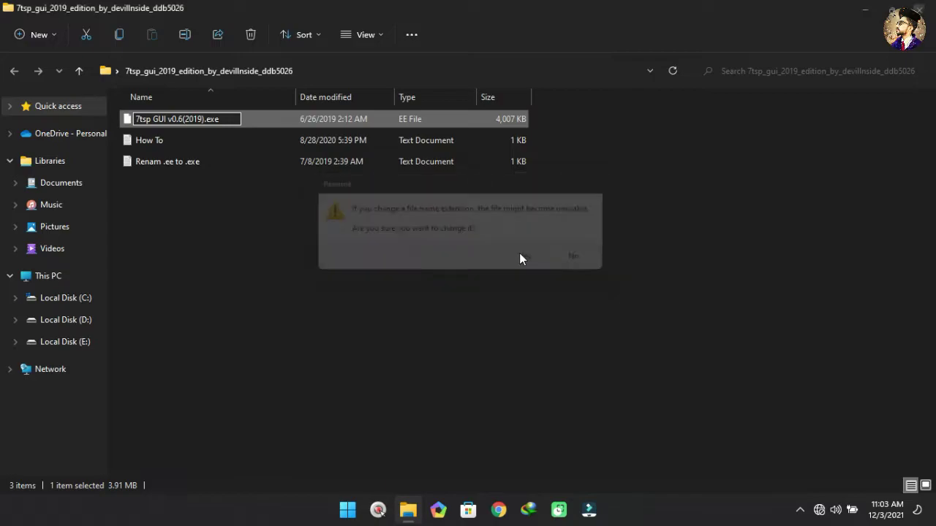
# Show the folder's files as large icons, run 7tsp GUI v0.6(2019) as administrator and minimize the other windows.
pyautogui.click(925, 485)
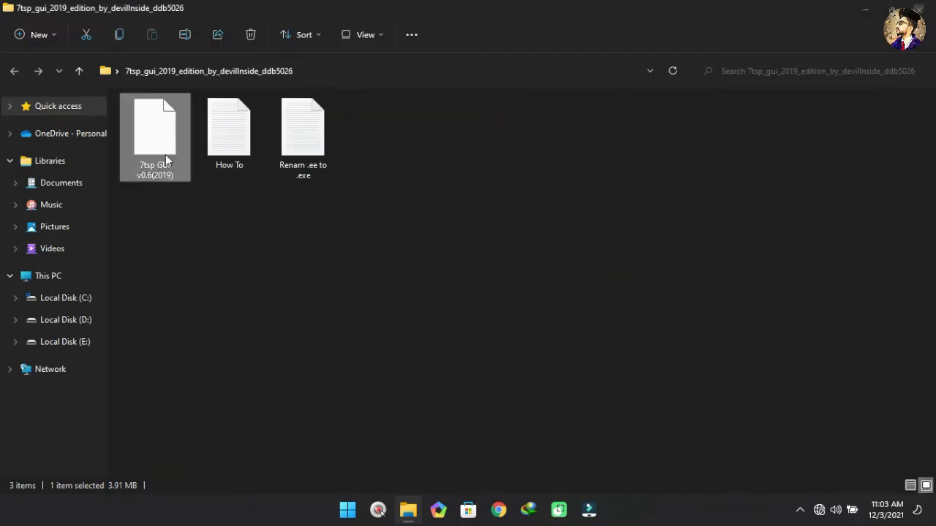
pyautogui.rightClick(155, 148)
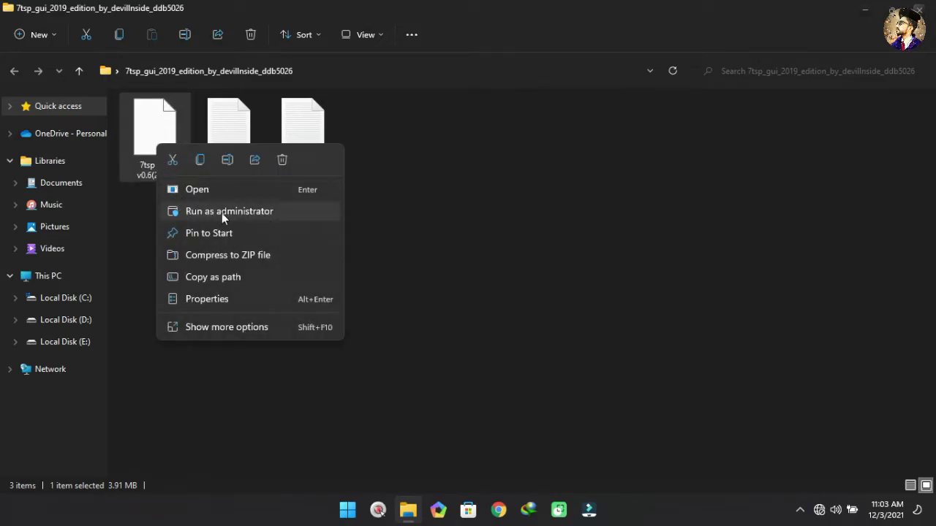
pyautogui.click(254, 211)
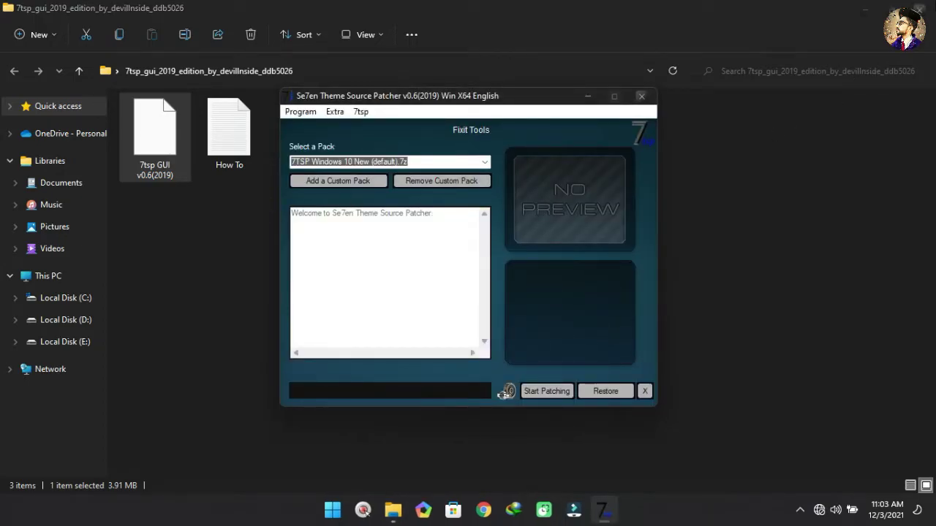
pyautogui.press('super+Home')
# Add 7TSP Fluent Keys Night from the desktop's Fluent Keys 7TSP 1903-20H2 folder as a custom pack, overwriting the existing one.
pyautogui.click(373, 183)
pyautogui.click(347, 194)
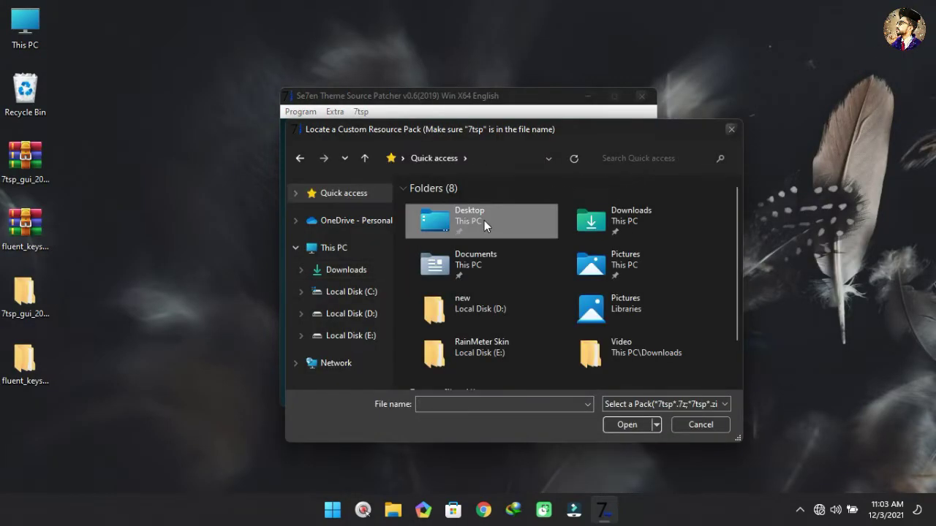
pyautogui.doubleClick(484, 220)
pyautogui.click(448, 241)
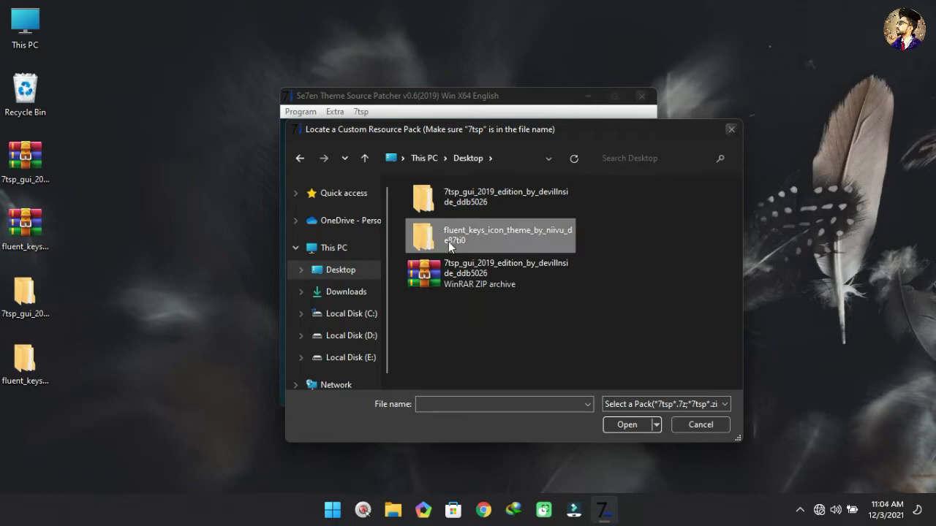
pyautogui.doubleClick(465, 243)
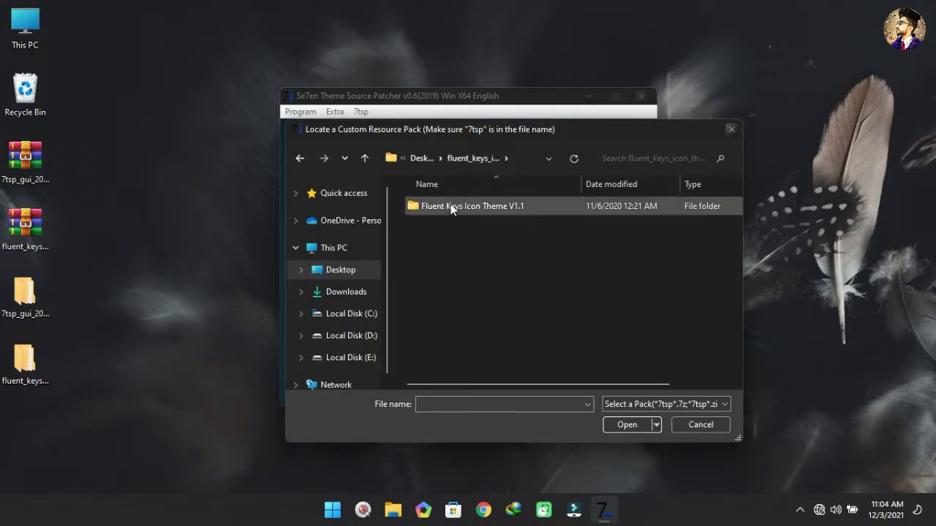
pyautogui.doubleClick(451, 205)
pyautogui.doubleClick(450, 206)
pyautogui.click(446, 207)
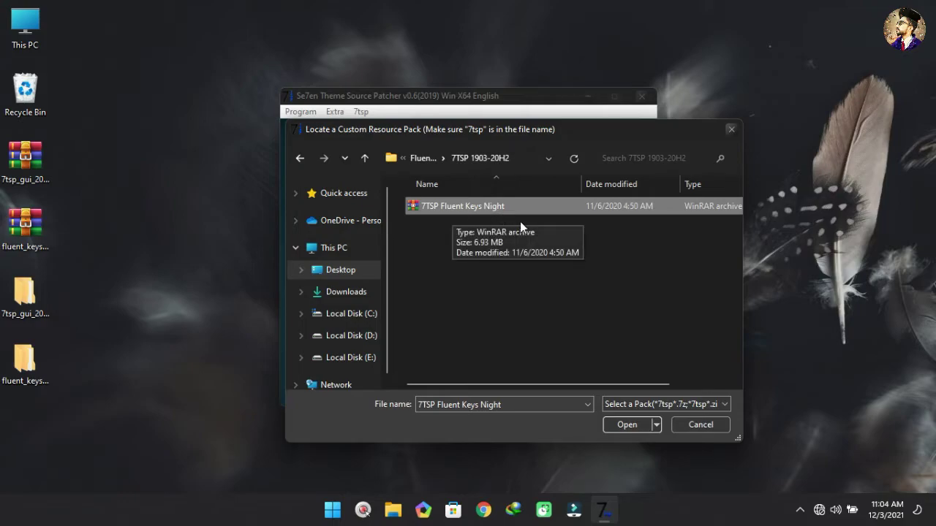
pyautogui.click(625, 424)
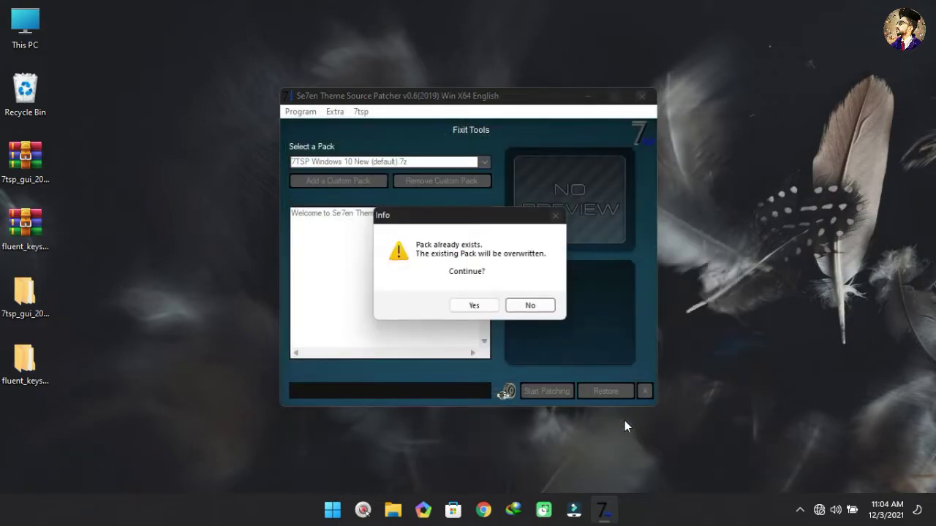
pyautogui.click(475, 305)
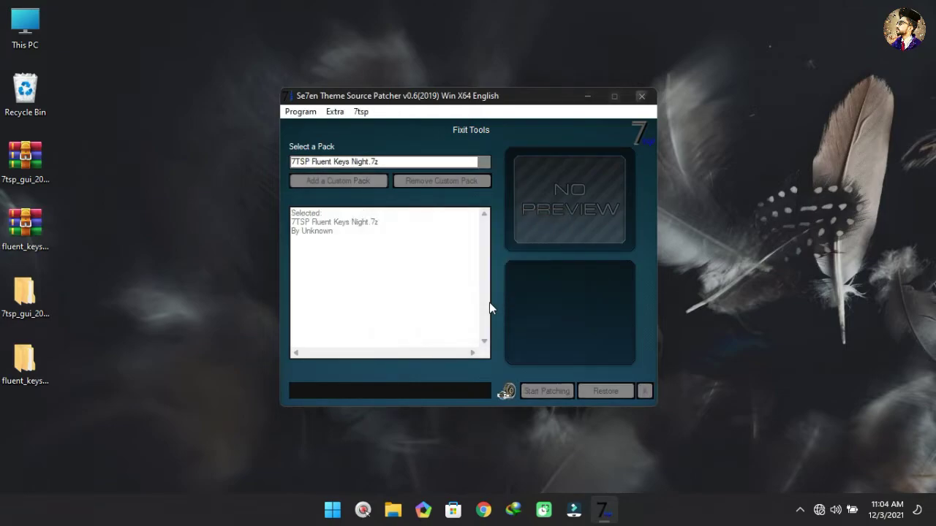
# Patch the system with 7TSP Fluent Keys Night.7z, restart Windows to apply the changes and dismiss the completion notice.
pyautogui.click(546, 392)
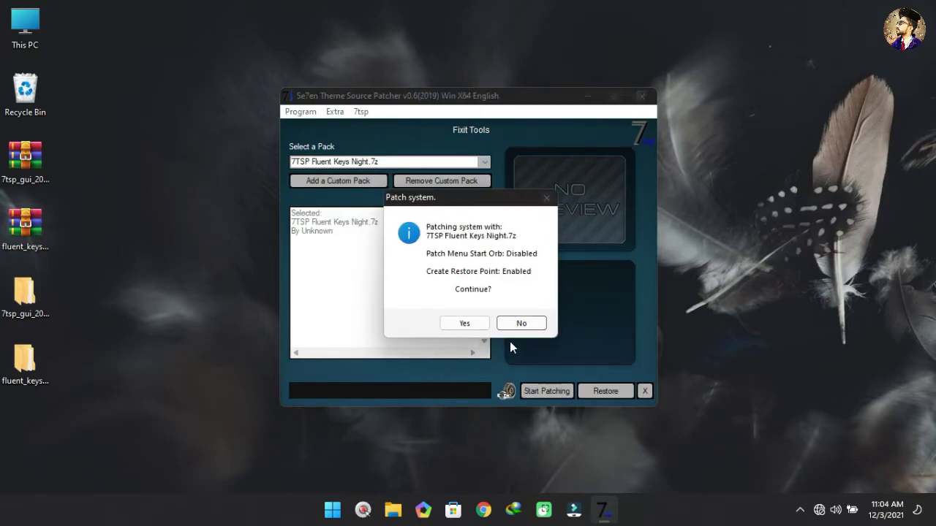
pyautogui.click(485, 323)
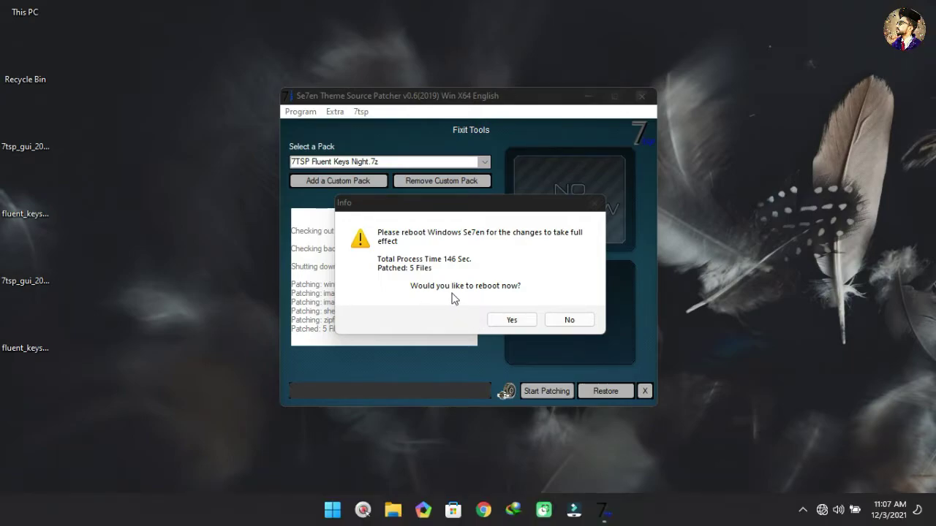
pyautogui.click(512, 319)
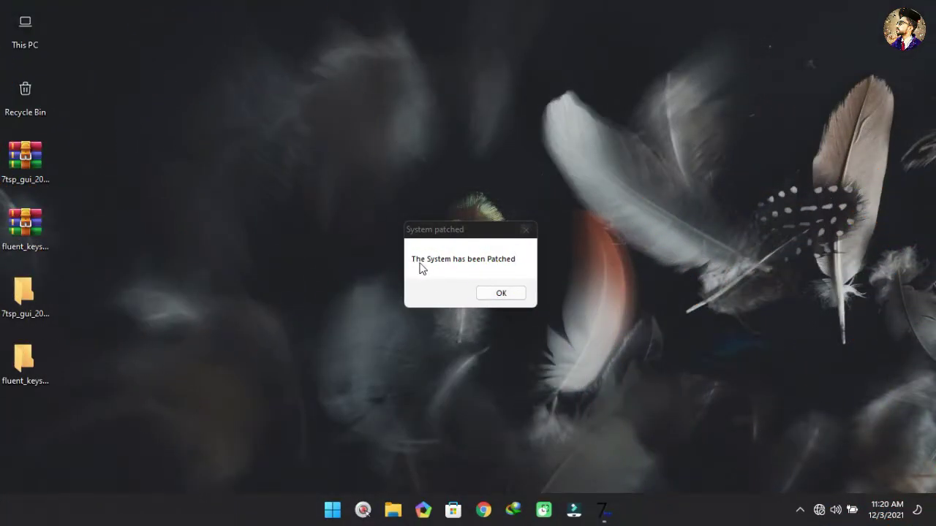
pyautogui.click(502, 294)
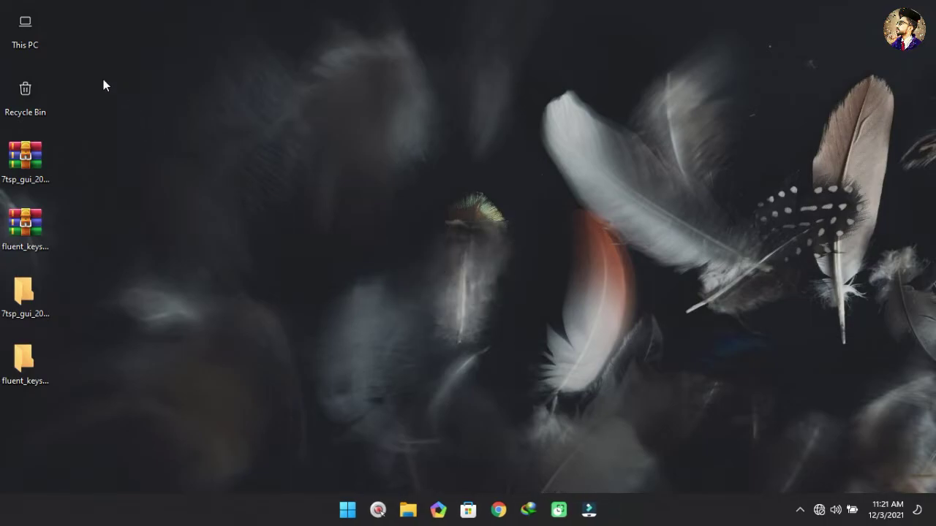
# Check the patched icons in This PC, Libraries and Local Disk (C:), trying the window both restored and maximized.
pyautogui.doubleClick(23, 25)
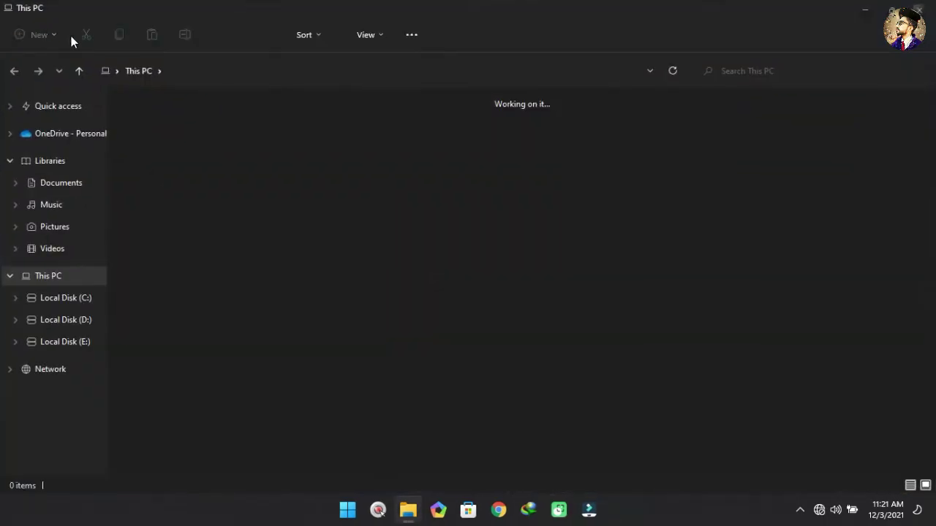
pyautogui.doubleClick(315, 6)
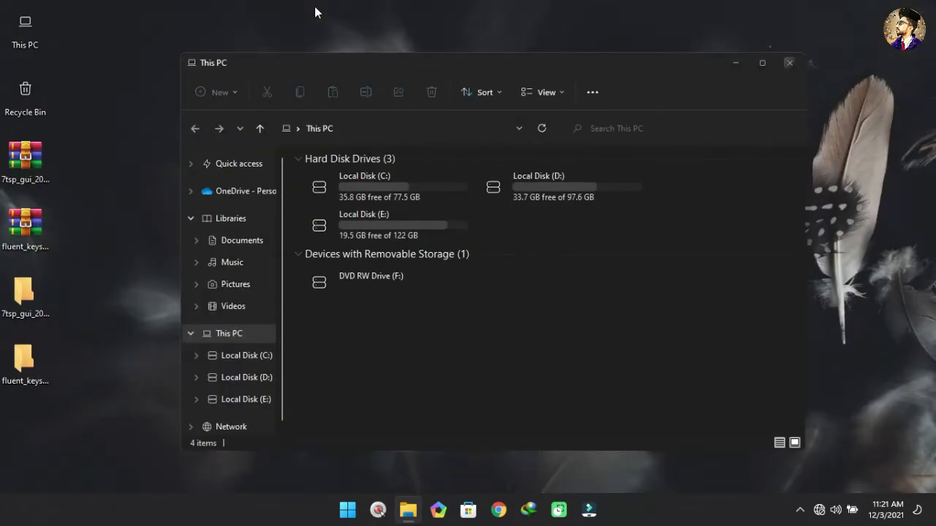
pyautogui.doubleClick(345, 58)
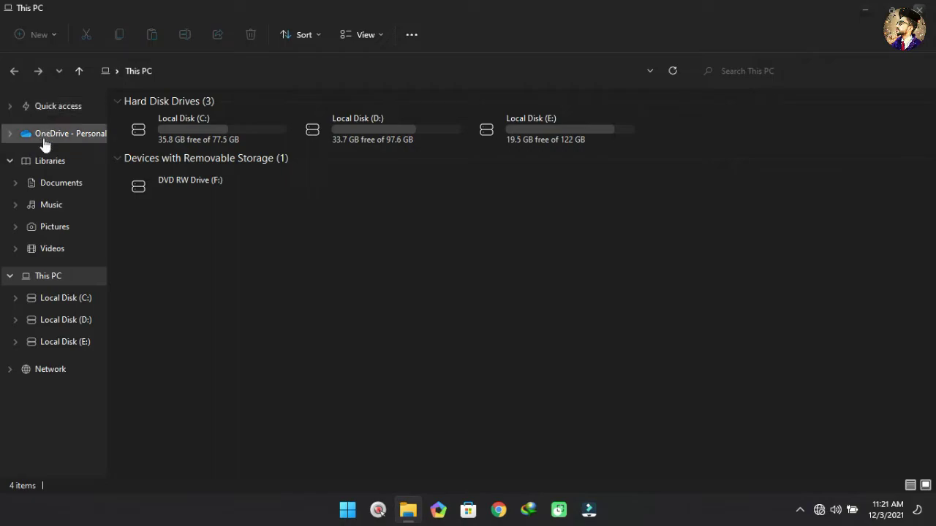
pyautogui.click(52, 161)
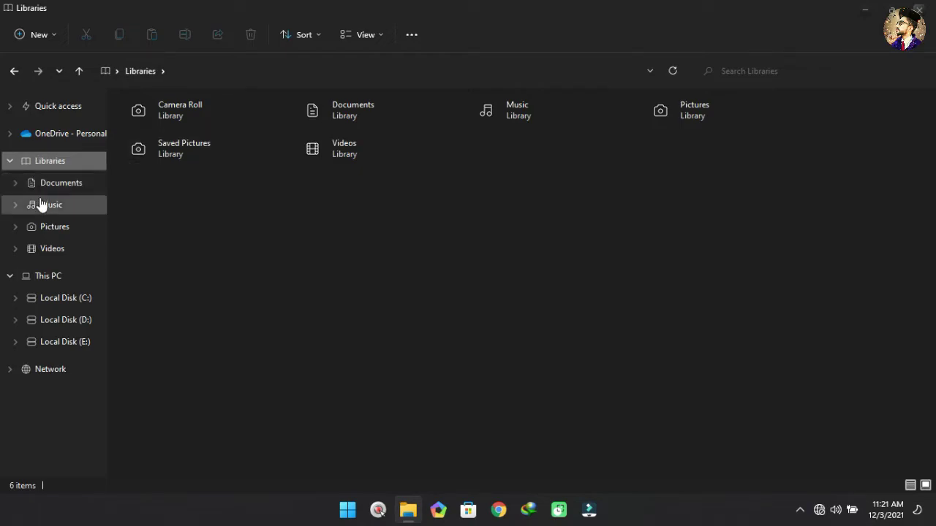
pyautogui.click(45, 298)
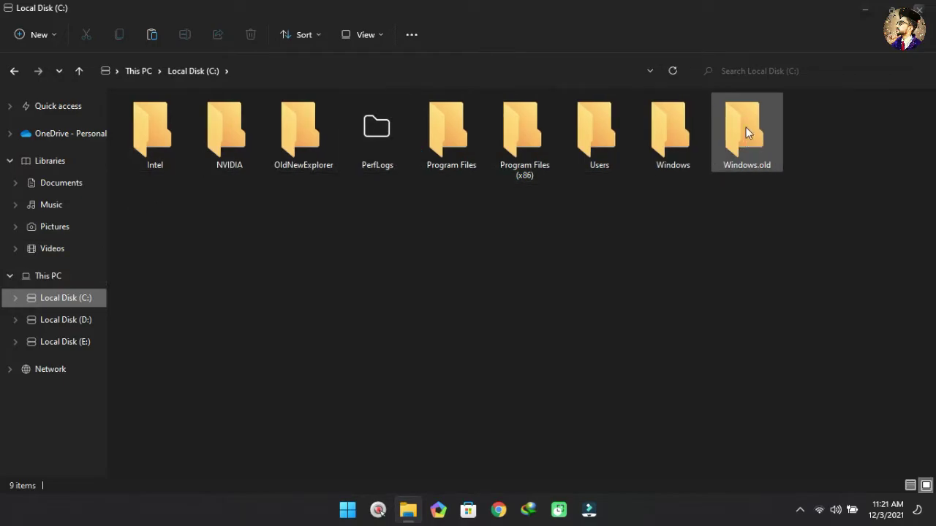
pyautogui.doubleClick(654, 9)
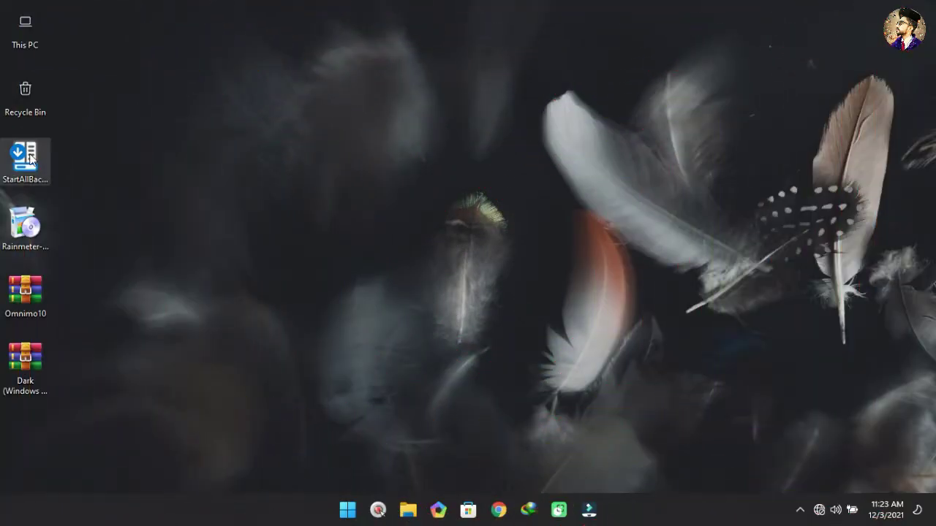
# Install StartAllBack from the desktop for the current user only and try out the Start button.
pyautogui.doubleClick(27, 158)
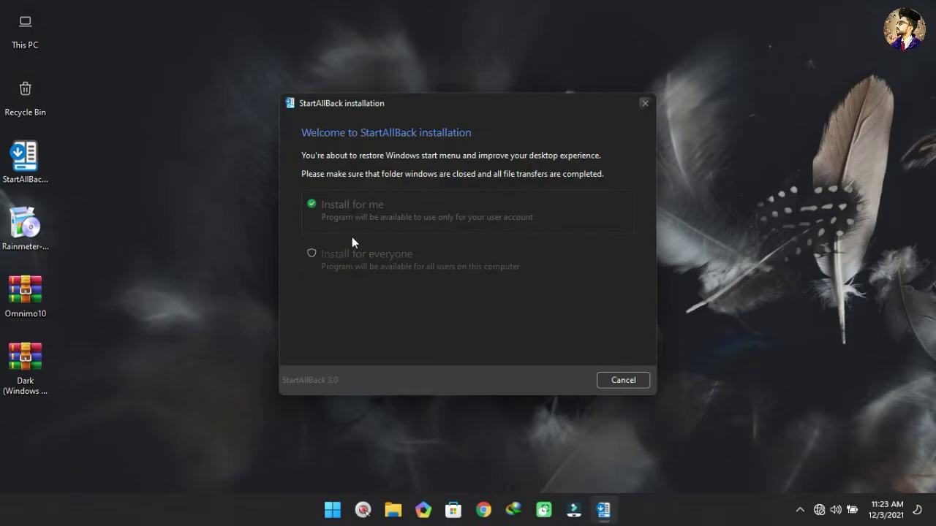
pyautogui.click(385, 217)
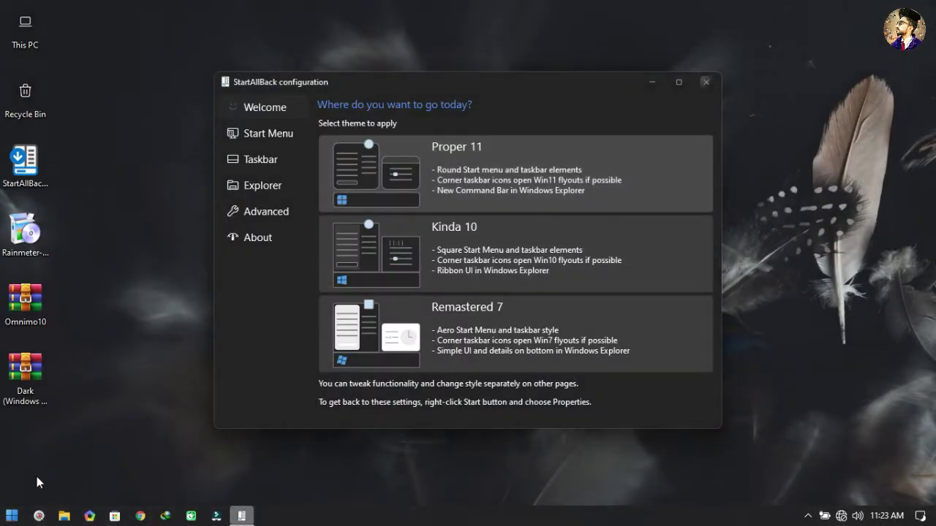
pyautogui.click(13, 516)
pyautogui.click(15, 517)
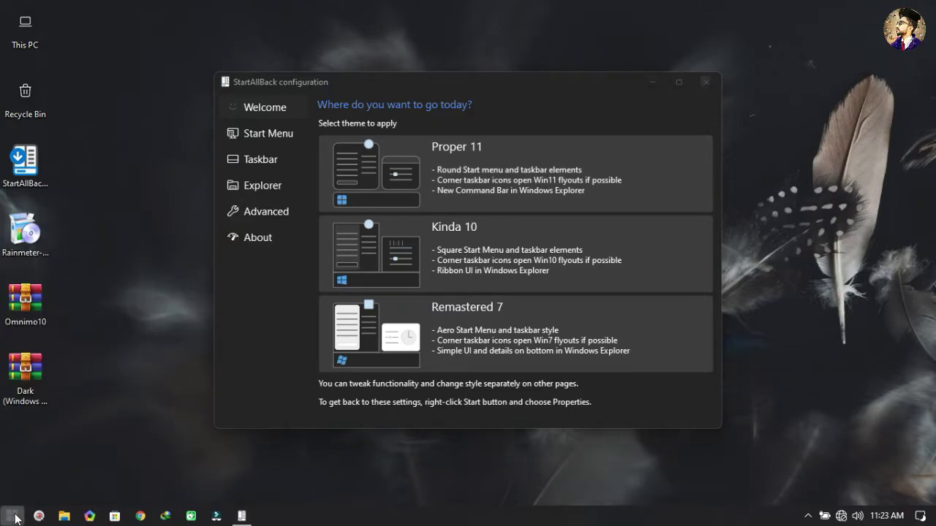
# Review the StartAllBack Start menu options, including the icon sizes, and the taskbar style options.
pyautogui.click(261, 133)
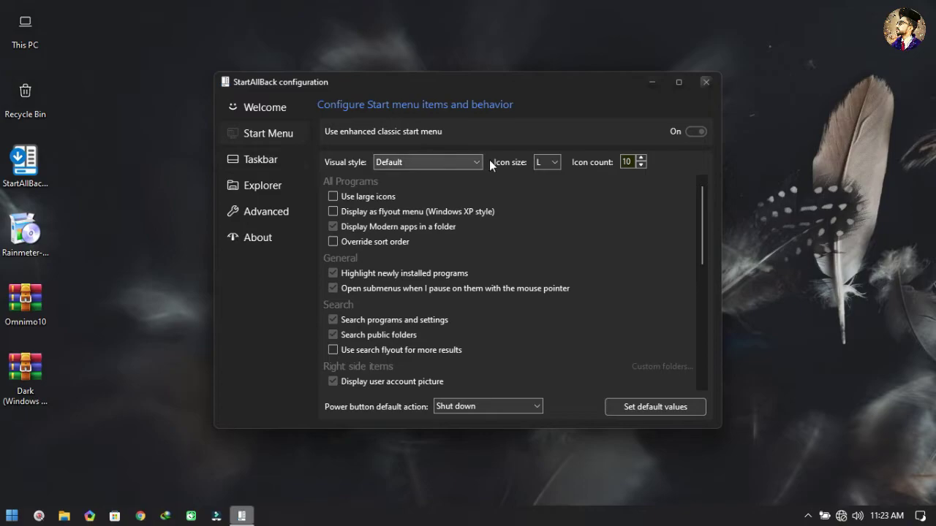
pyautogui.click(535, 160)
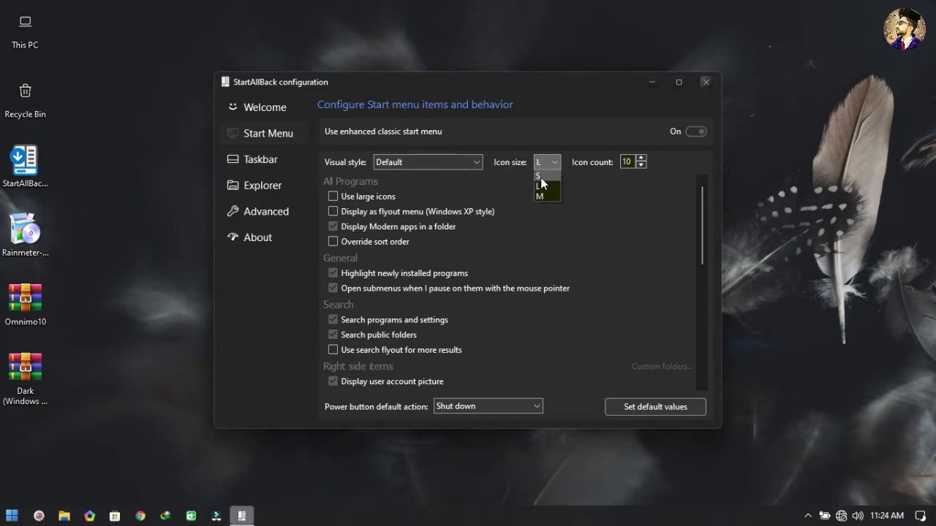
pyautogui.click(290, 163)
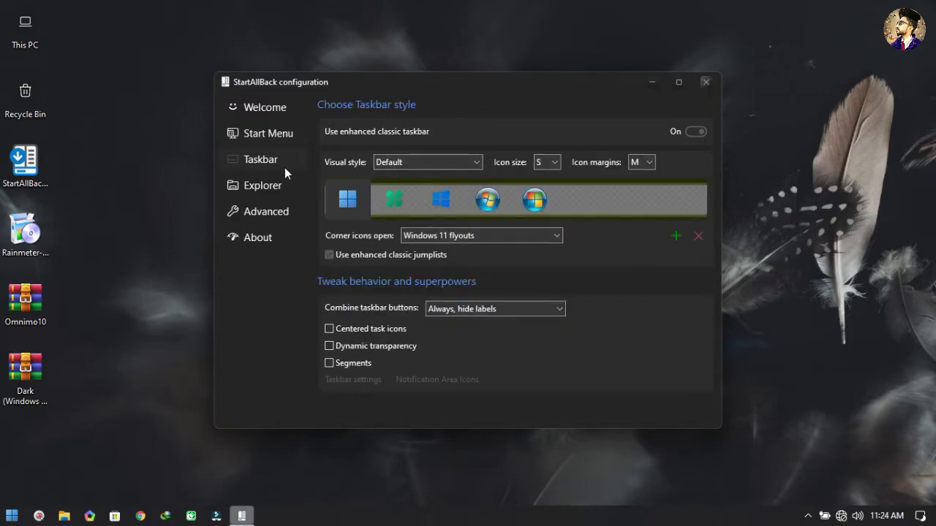
# Show the StartAllBack Explorer styles and check how the Win11 Command Bar looks in a This PC window.
pyautogui.click(284, 179)
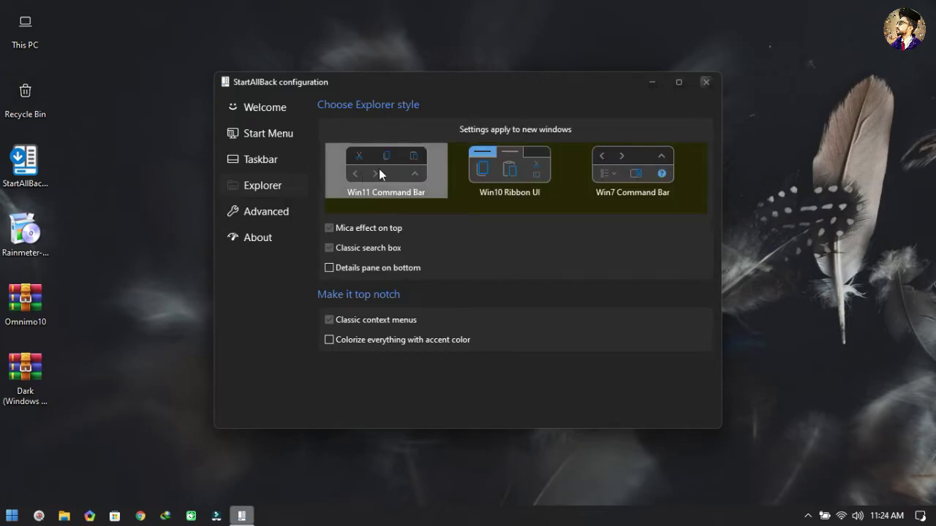
pyautogui.click(29, 40)
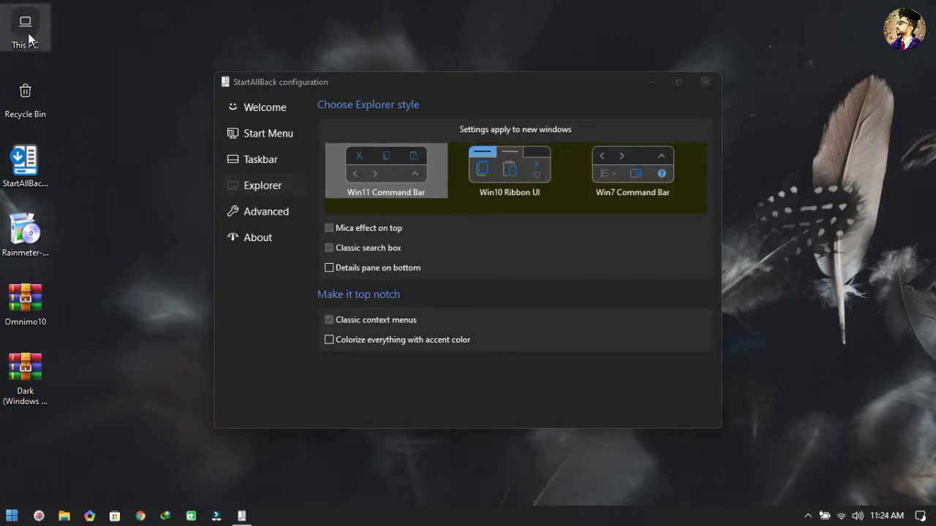
pyautogui.doubleClick(30, 41)
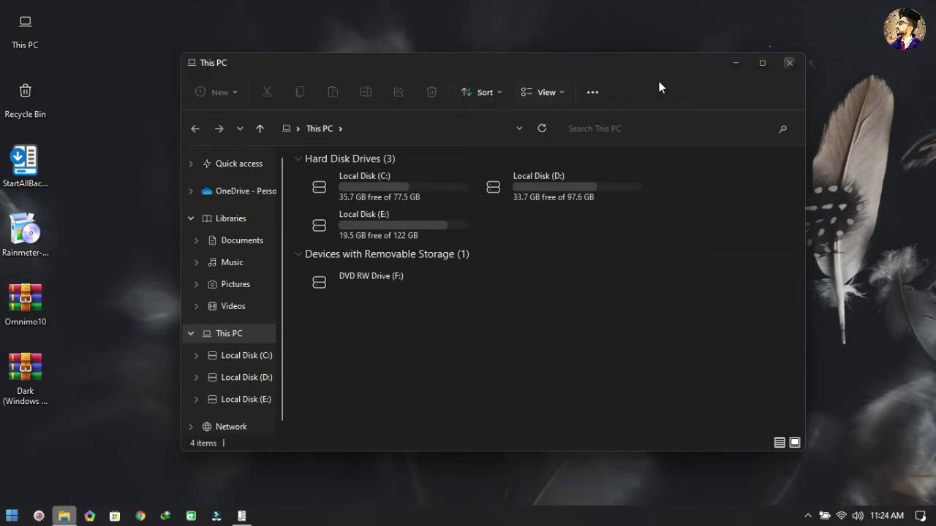
pyautogui.click(793, 59)
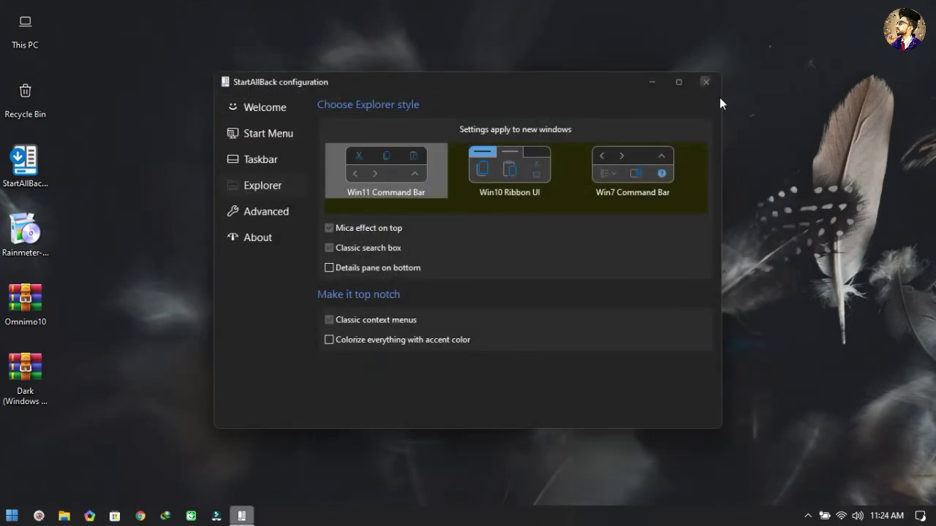
# Set the Explorer style to Win7 Command Bar and check it in a new This PC window.
pyautogui.click(639, 154)
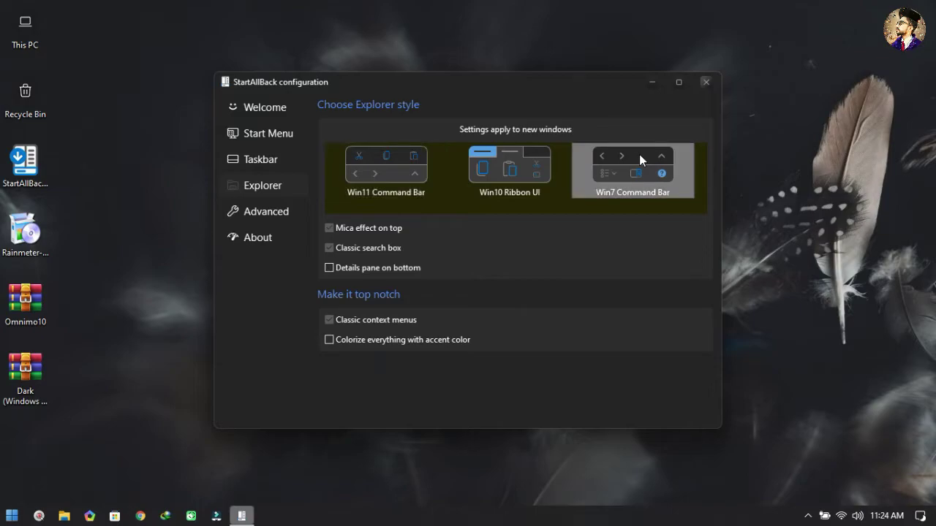
pyautogui.click(16, 26)
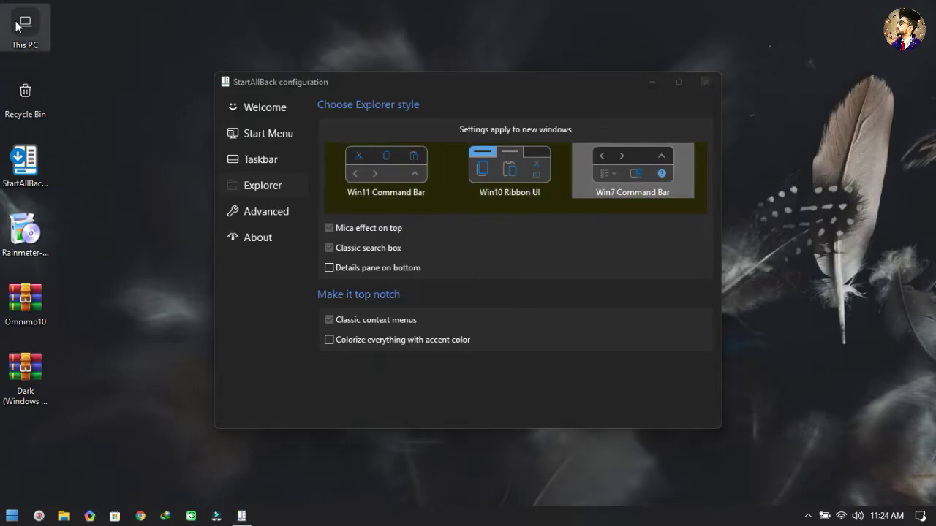
pyautogui.doubleClick(16, 26)
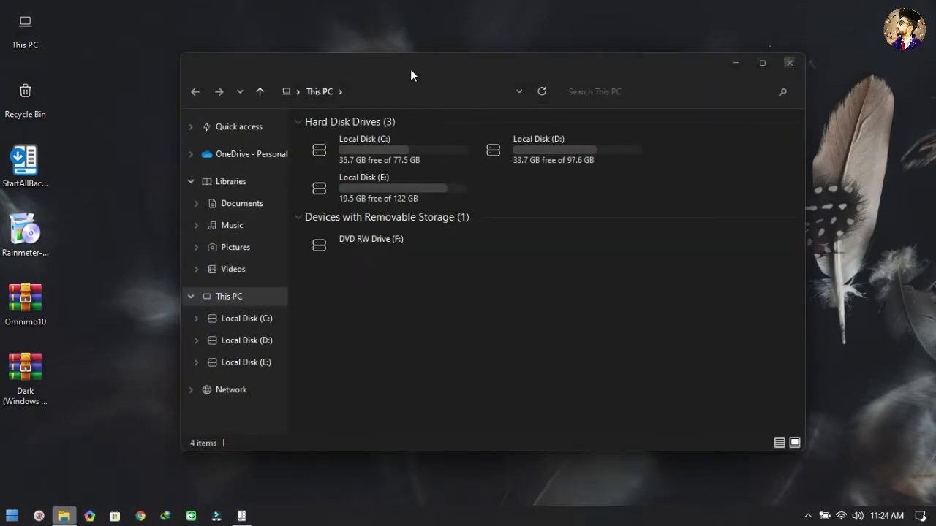
pyautogui.click(779, 62)
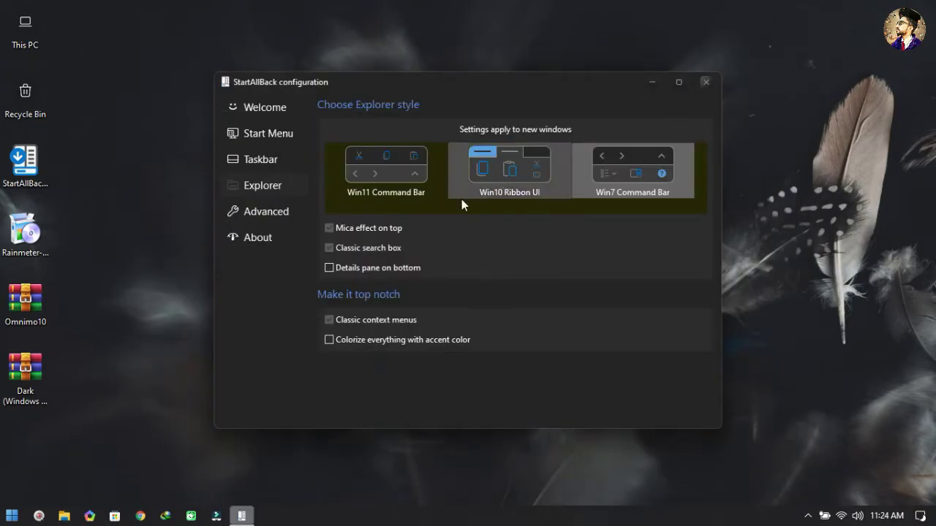
# Disable the Mica effect and classic search box, enable the details pane on bottom, and close the StartAllBack configuration after viewing the advanced options.
pyautogui.click(342, 225)
pyautogui.click(344, 246)
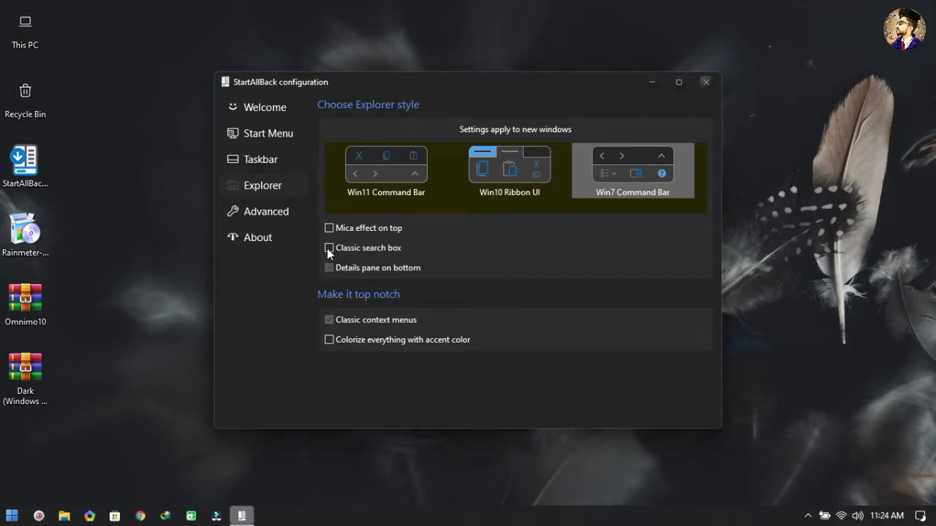
pyautogui.click(282, 218)
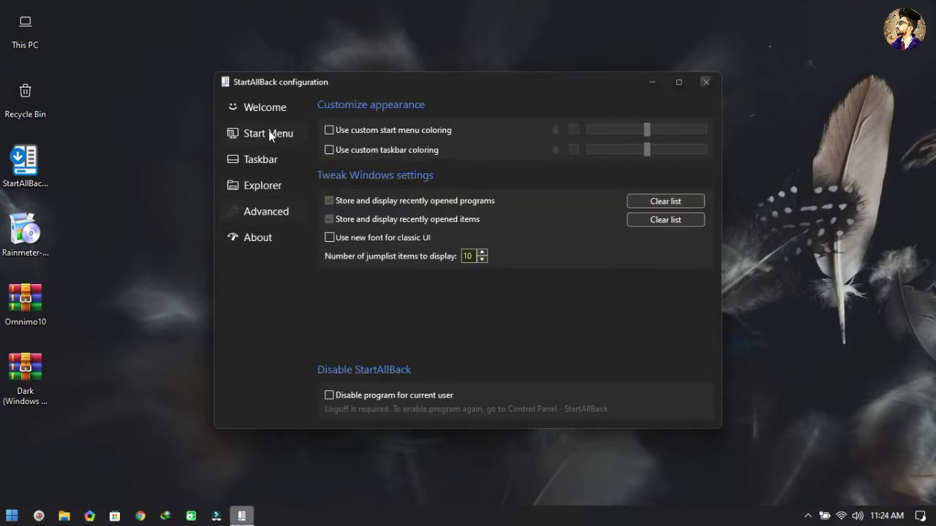
pyautogui.click(702, 83)
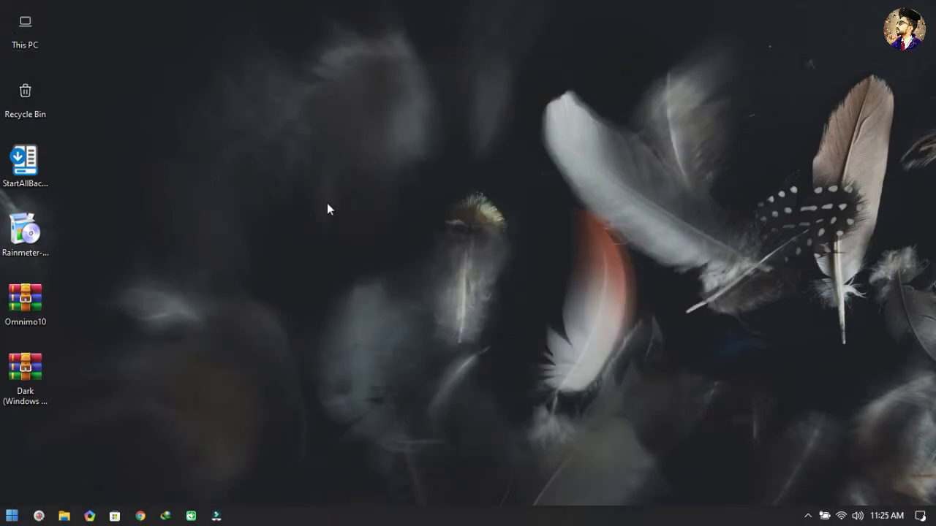
# Run the Rainmeter-4.5.3 installer as administrator and install Rainmeter in English with the default options.
pyautogui.rightClick(46, 227)
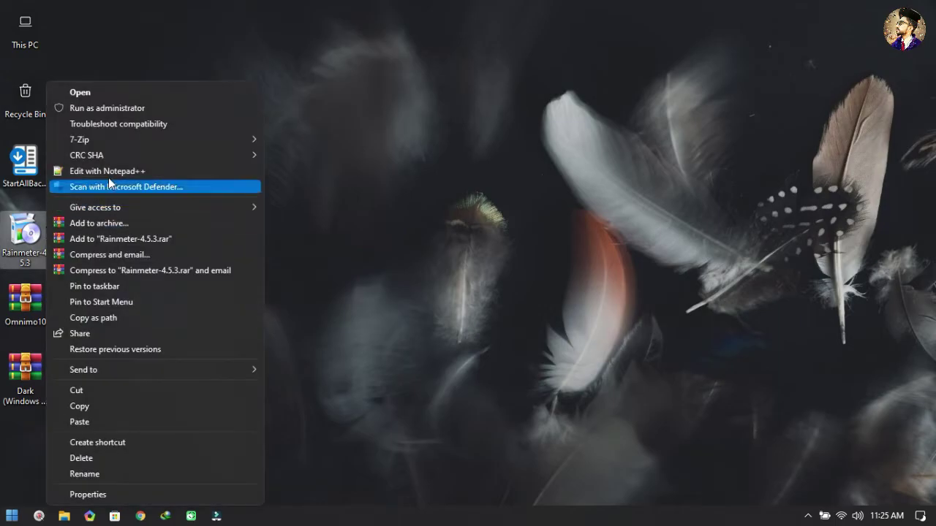
pyautogui.click(126, 109)
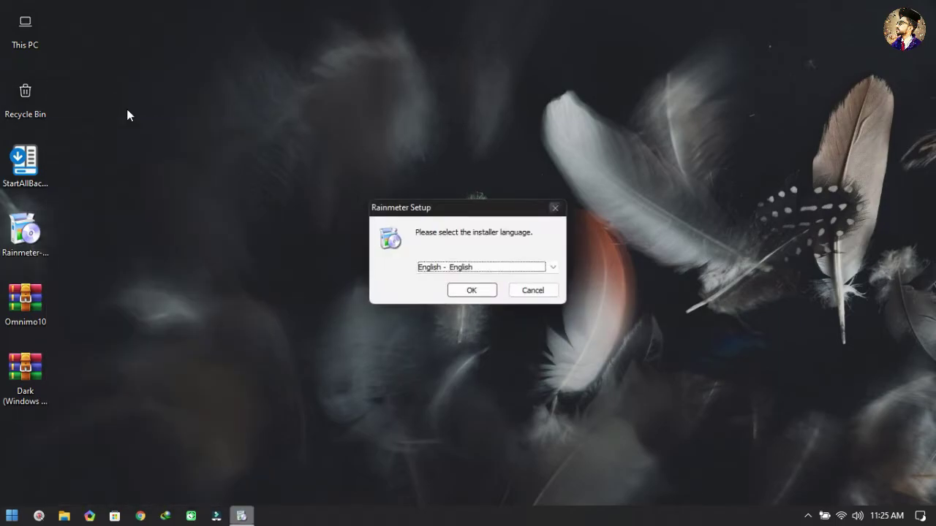
pyautogui.click(479, 290)
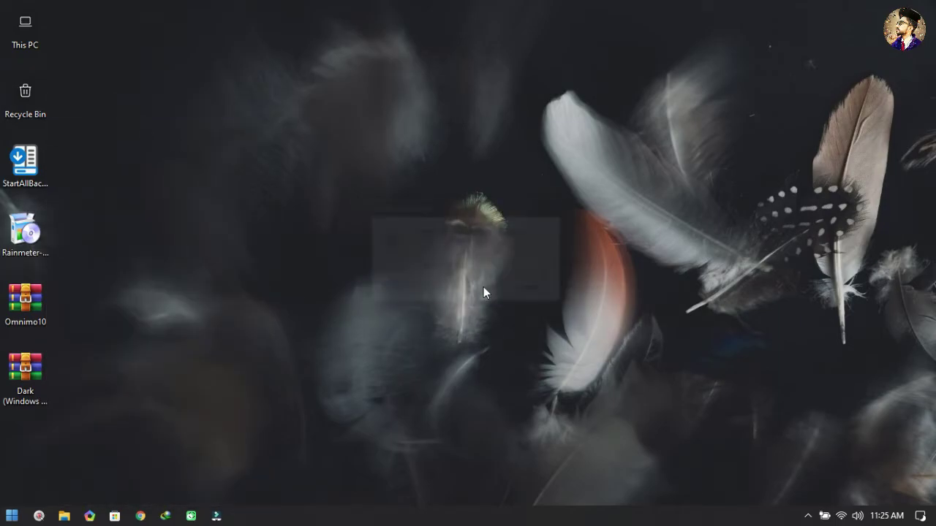
pyautogui.click(546, 370)
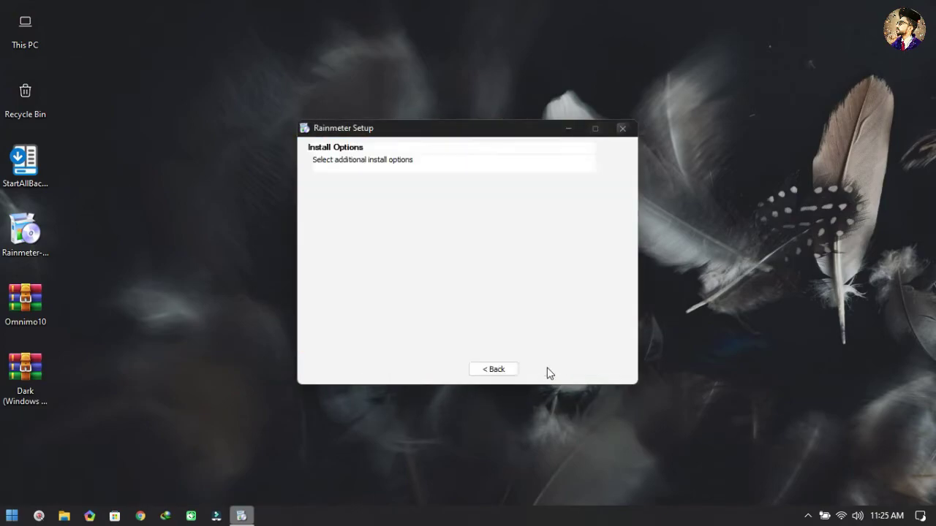
pyautogui.click(546, 371)
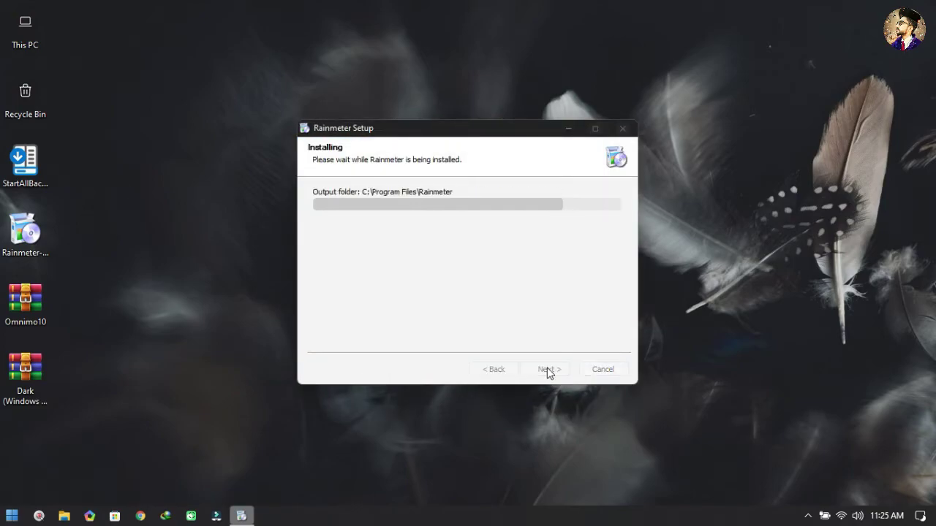
pyautogui.click(549, 371)
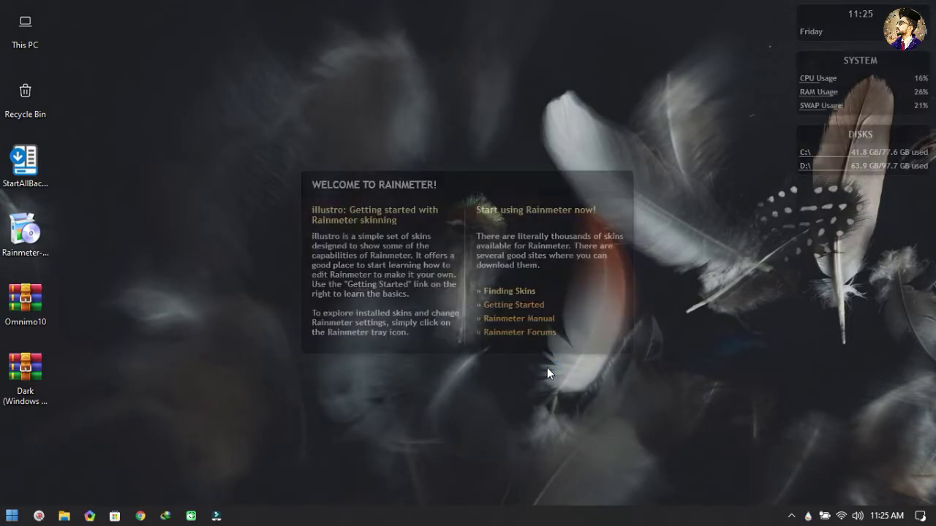
# Unload the default illustro Welcome, Disks, System and Clock skins from the desktop.
pyautogui.rightClick(545, 338)
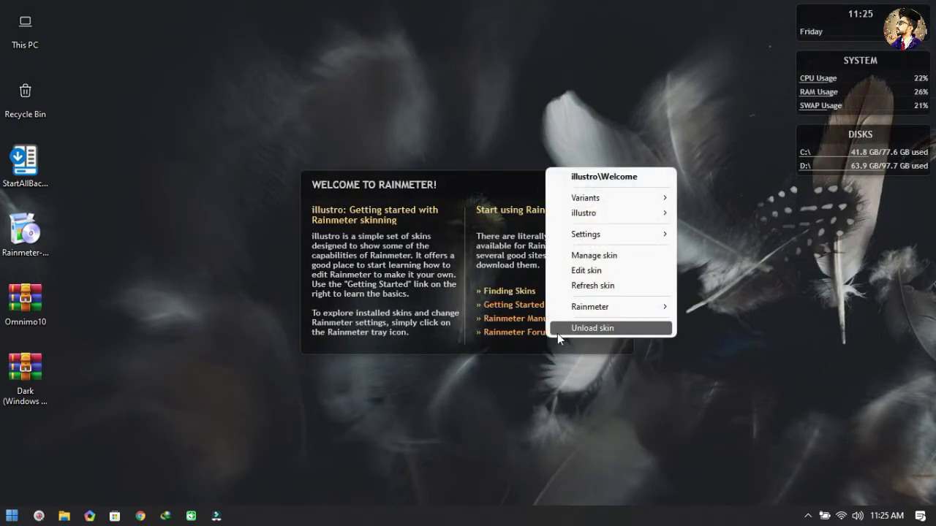
pyautogui.click(557, 332)
pyautogui.rightClick(891, 158)
pyautogui.click(892, 316)
pyautogui.rightClick(868, 90)
pyautogui.click(884, 250)
pyautogui.rightClick(841, 16)
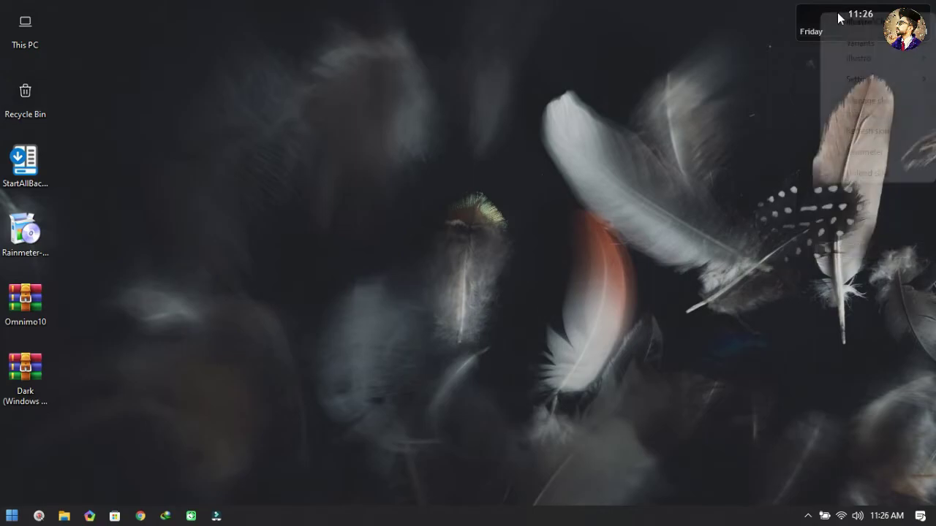
pyautogui.click(858, 174)
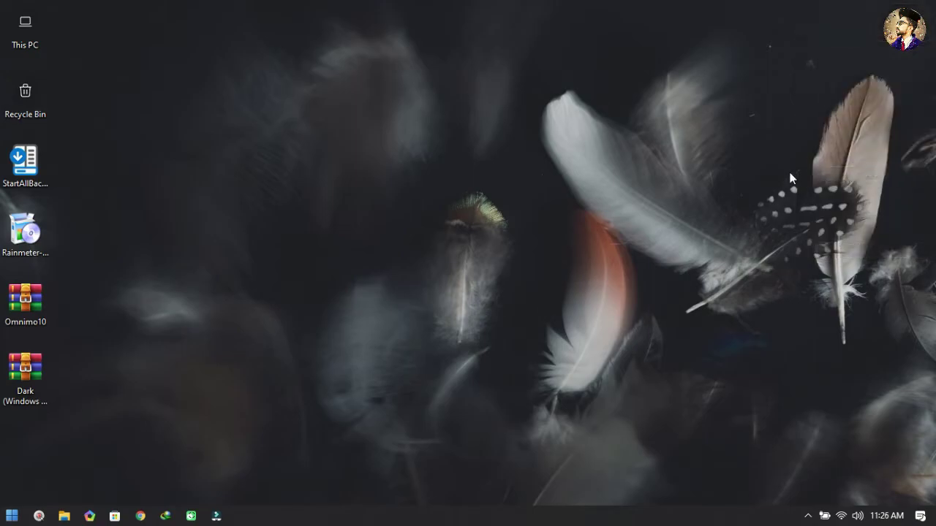
# Extract the Omnimo10 archive into its own folder on the desktop with the default extraction options.
pyautogui.rightClick(46, 299)
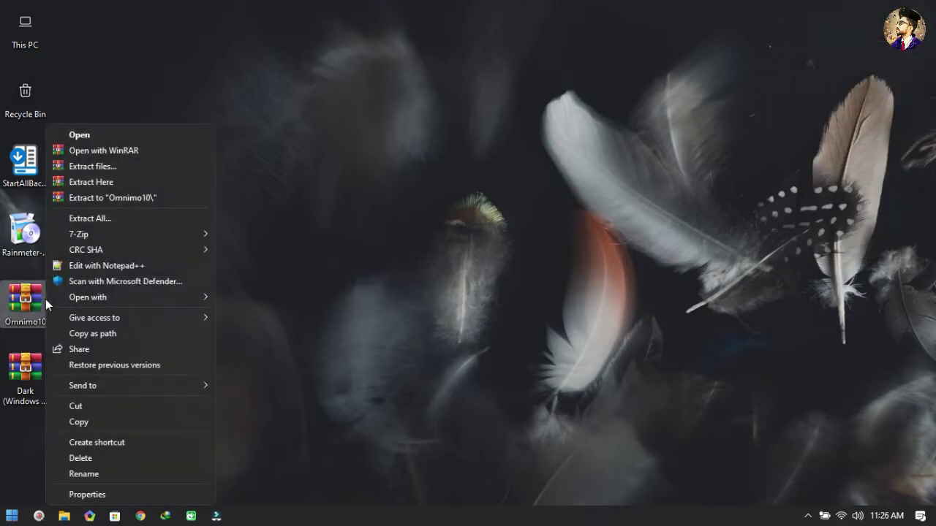
pyautogui.click(124, 170)
pyautogui.click(504, 408)
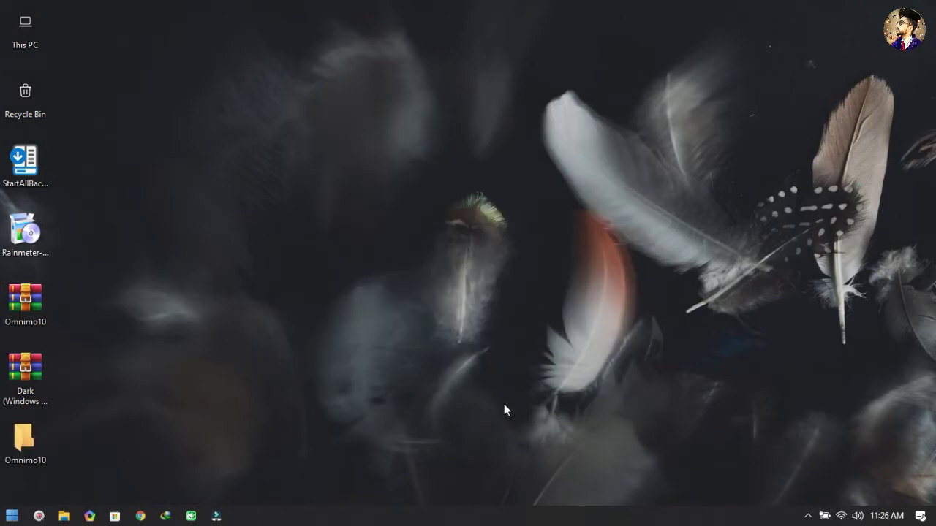
# Install the Omnimo Rainmeter skin package from the extracted Omnimo10 folder with all components, and close the folder window.
pyautogui.doubleClick(36, 431)
pyautogui.click(375, 208)
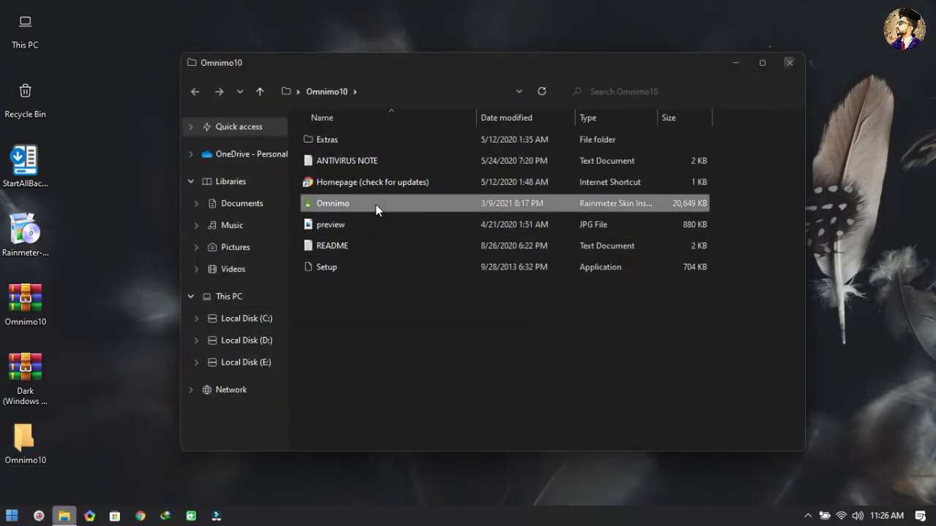
pyautogui.rightClick(376, 205)
pyautogui.click(426, 155)
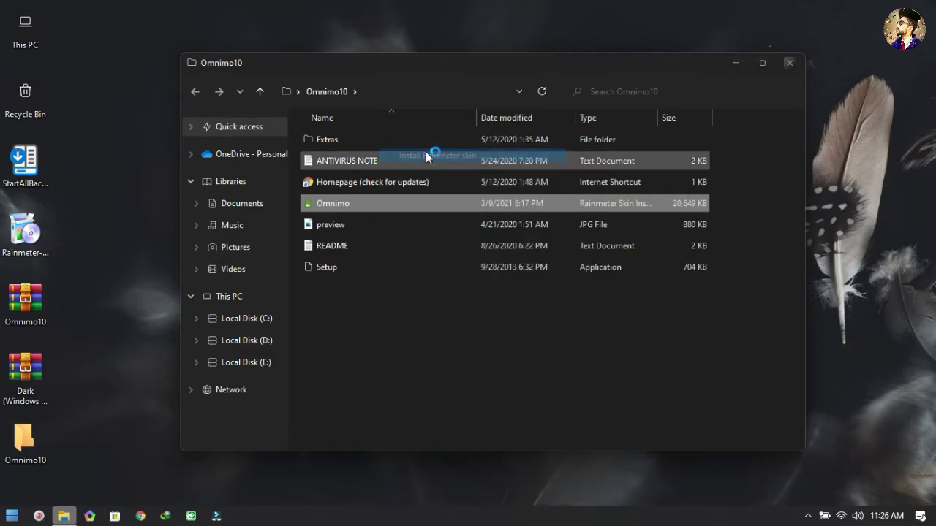
pyautogui.click(527, 386)
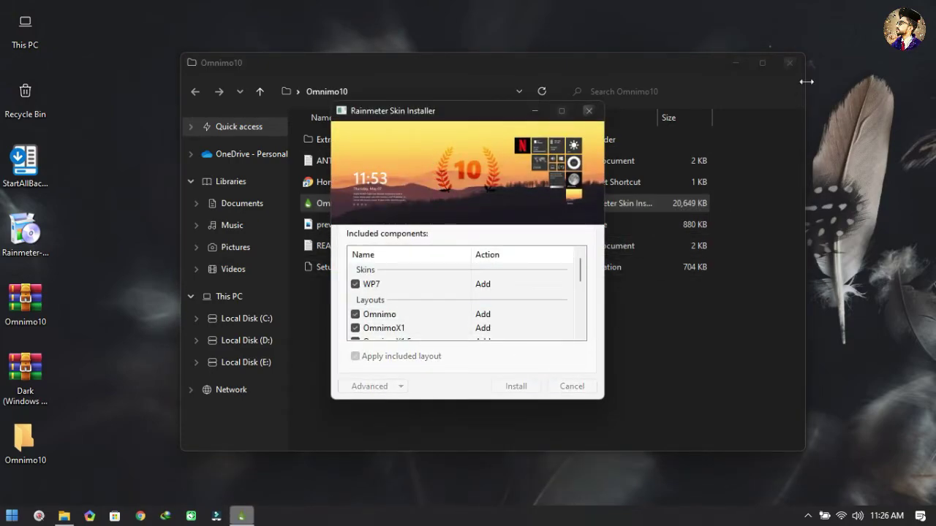
pyautogui.click(798, 66)
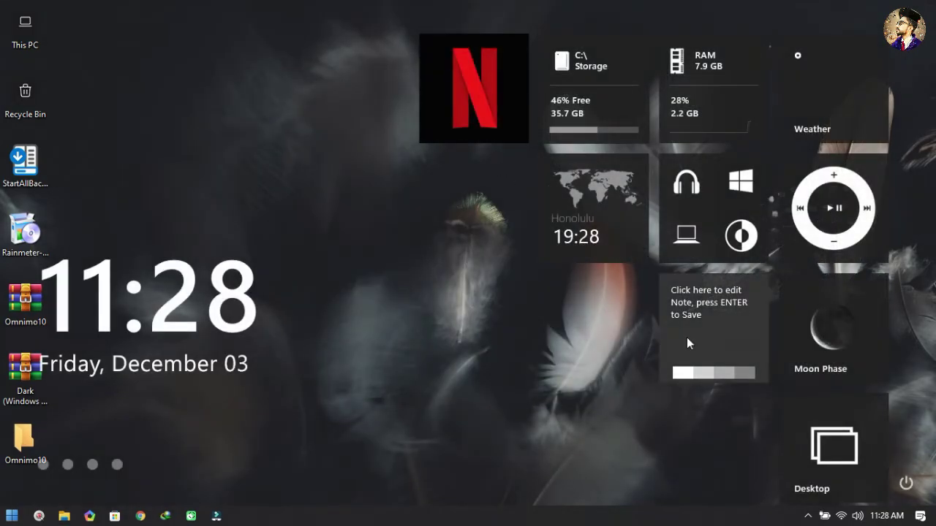
# Exit Rainmeter so that its skins stop running.
pyautogui.click(816, 516)
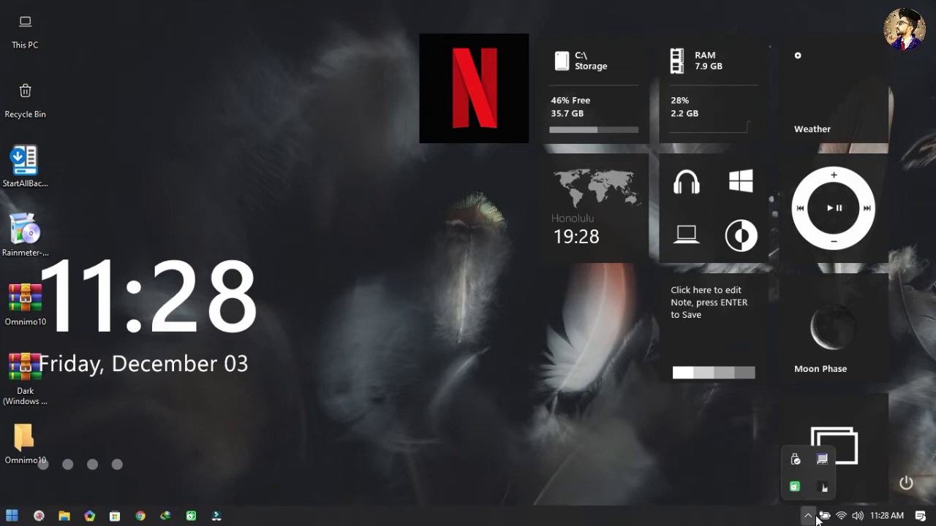
pyautogui.rightClick(818, 487)
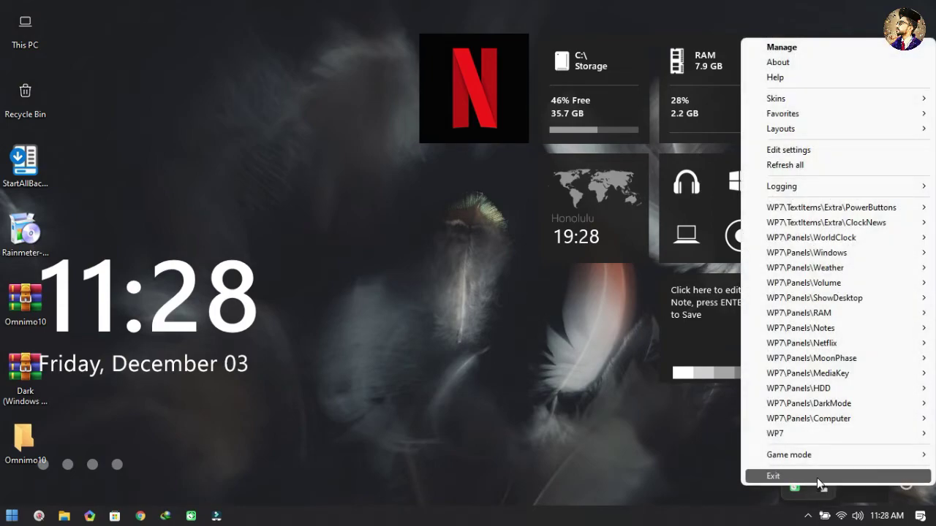
pyautogui.click(817, 478)
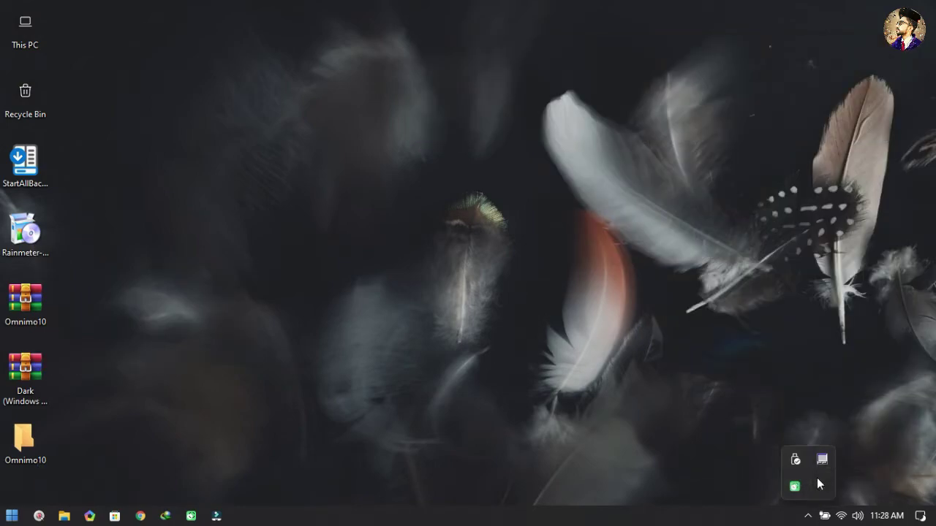
# Extract the Dark (Windows Themes 001) archive into its own folder on the desktop with the default extraction options.
pyautogui.click(25, 369)
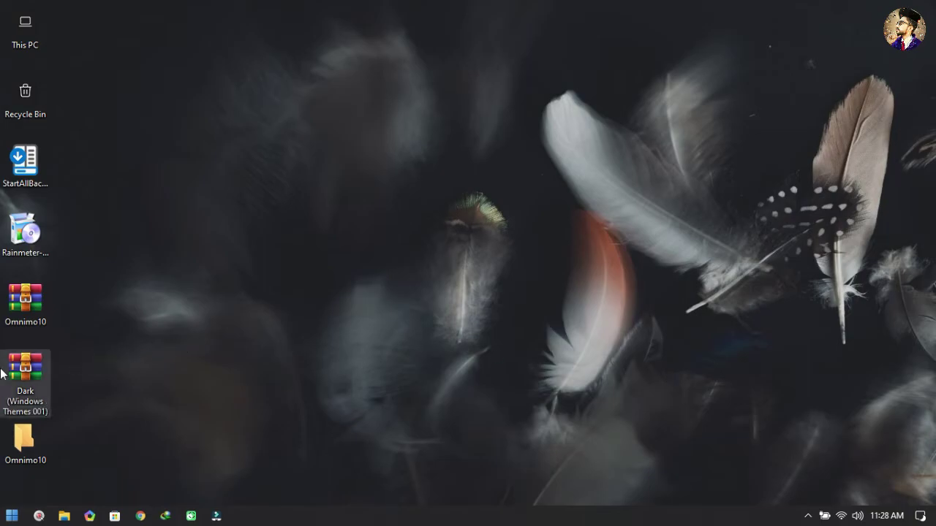
pyautogui.rightClick(25, 372)
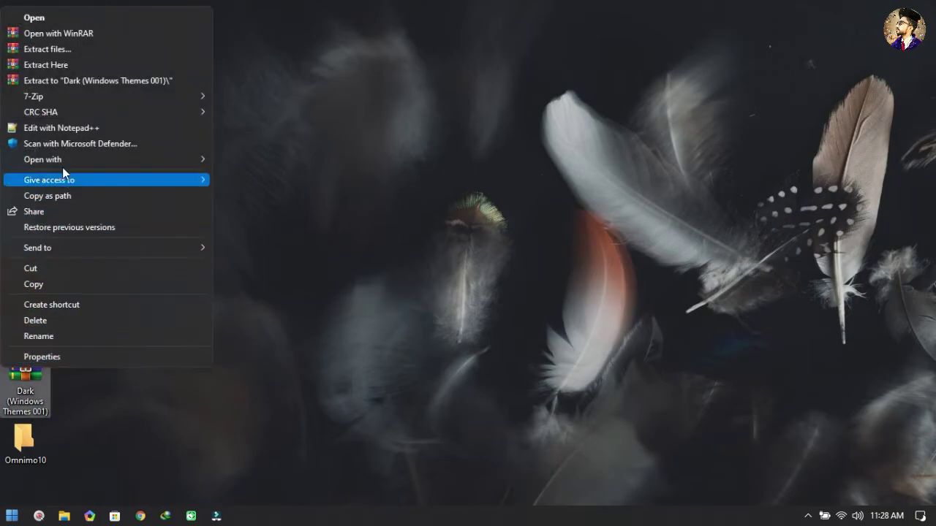
pyautogui.click(61, 49)
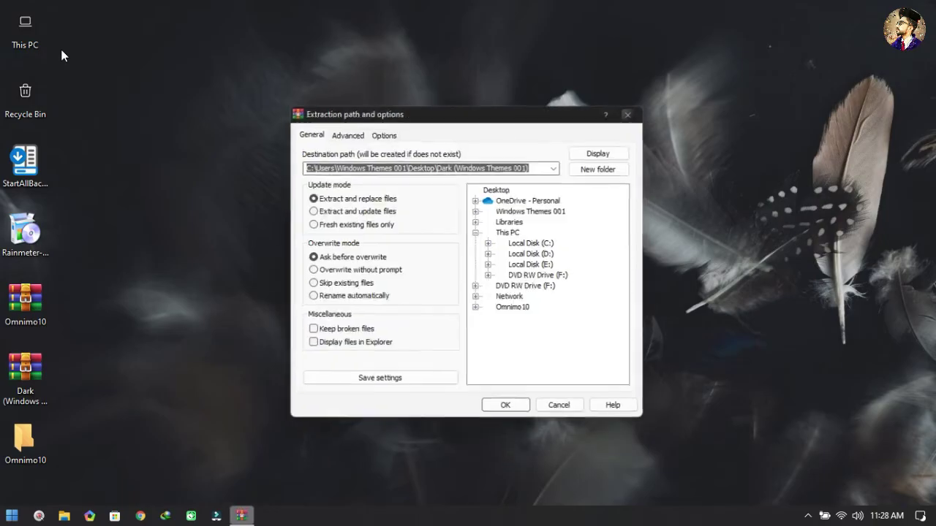
pyautogui.click(489, 416)
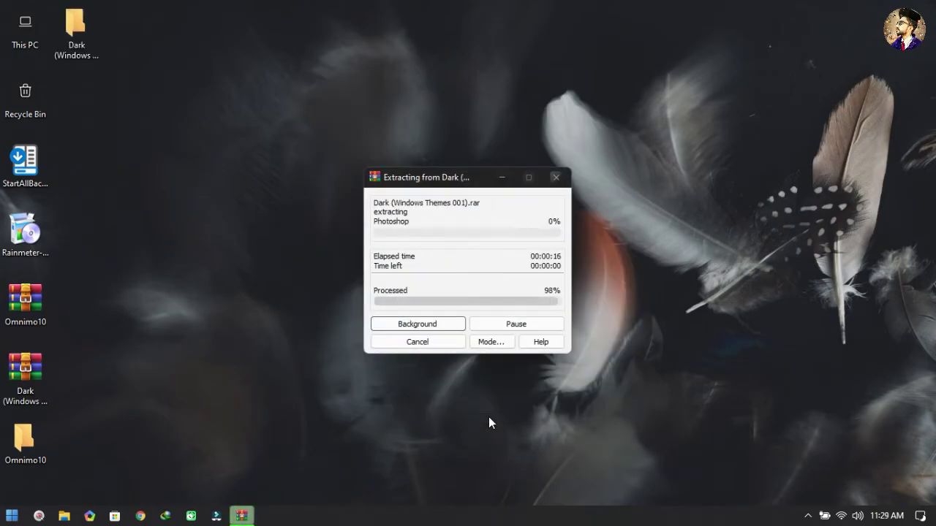
# Move the WP7 folder from the extracted Dark (Windows Themes 001) folder into Documents\Rainmeter\Skins, replace the existing files, and close the window.
pyautogui.doubleClick(73, 21)
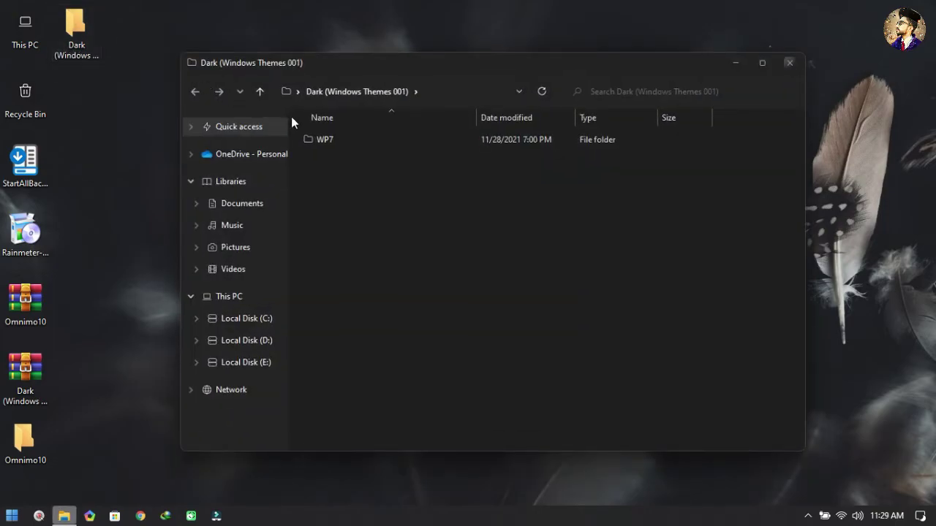
pyautogui.rightClick(326, 131)
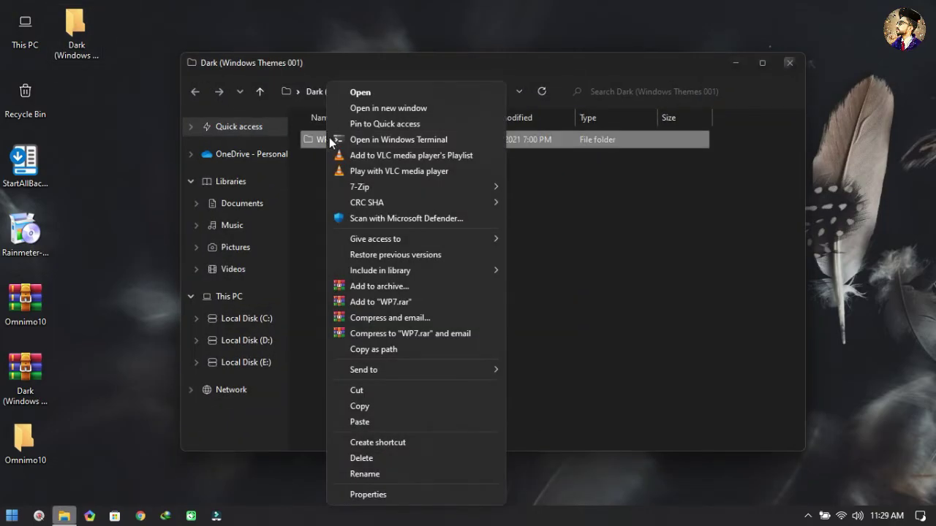
pyautogui.moveTo(369, 369)
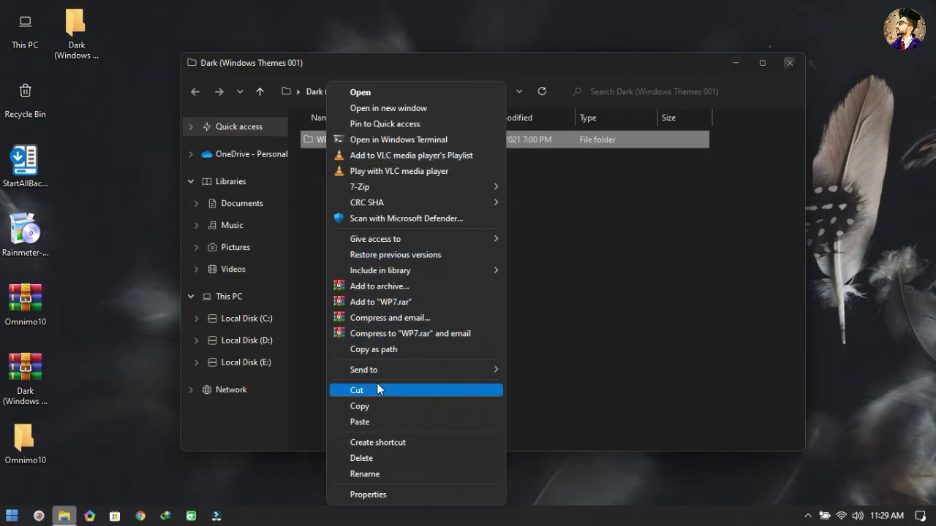
pyautogui.click(377, 388)
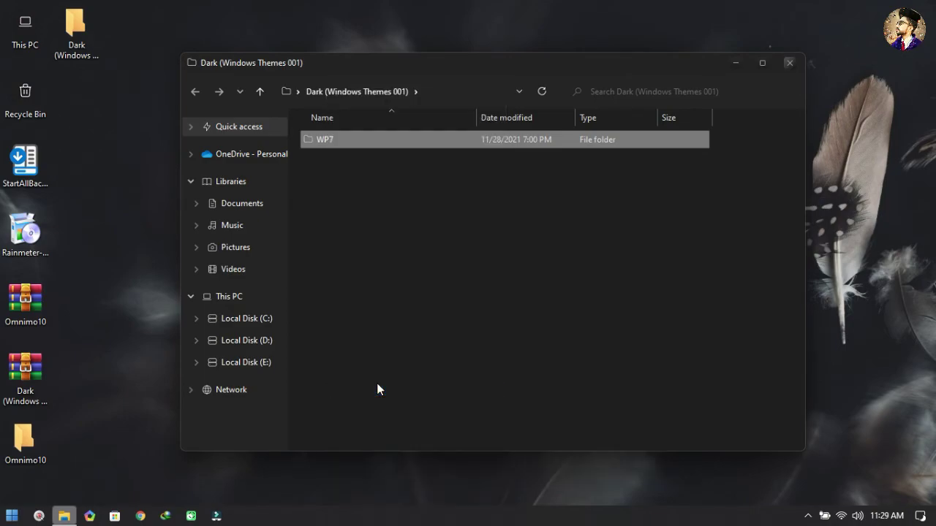
pyautogui.doubleClick(420, 62)
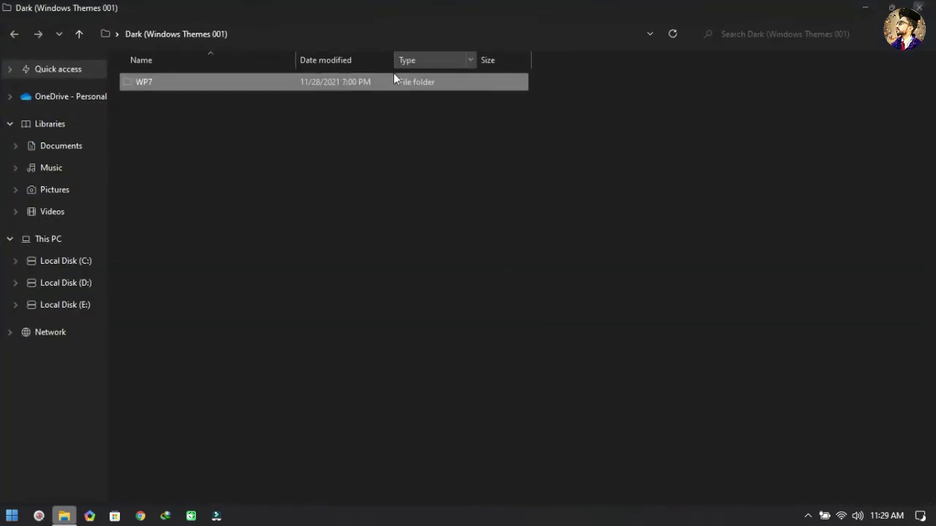
pyautogui.click(34, 146)
pyautogui.doubleClick(150, 132)
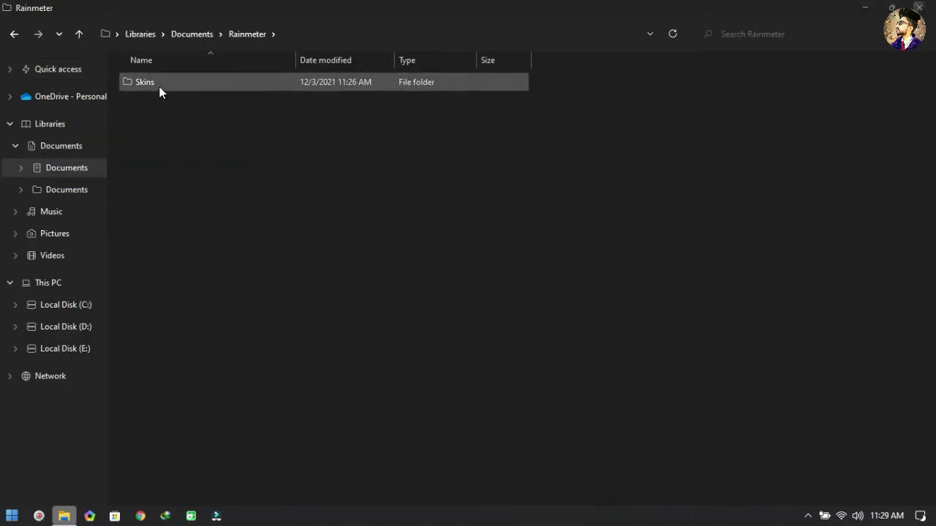
pyautogui.doubleClick(158, 88)
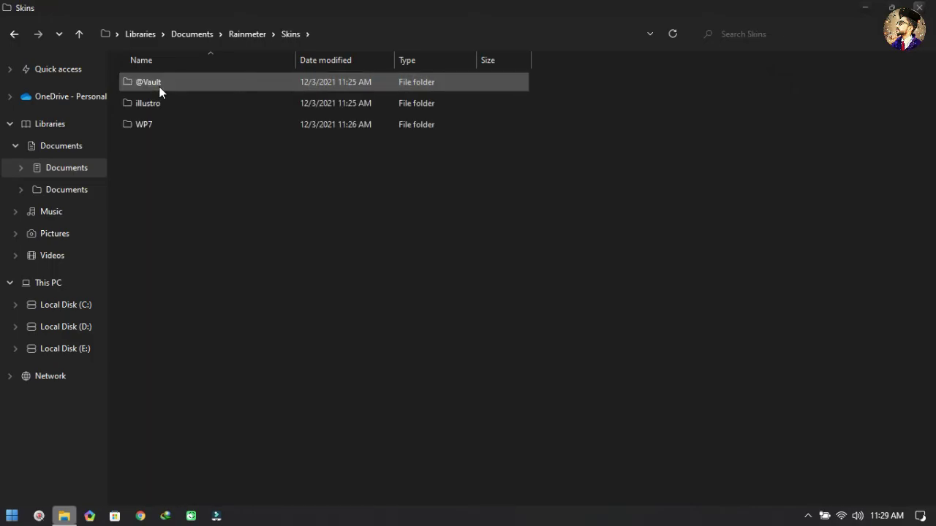
pyautogui.rightClick(179, 140)
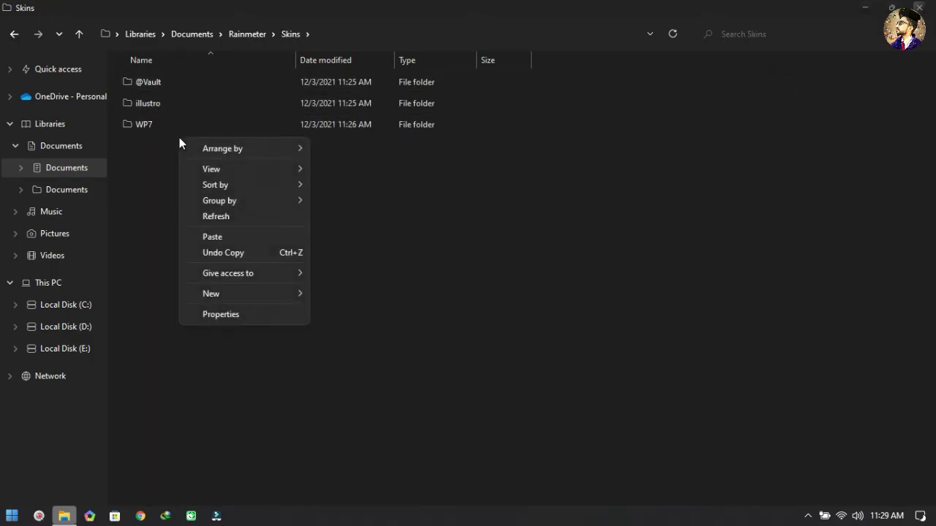
pyautogui.click(221, 236)
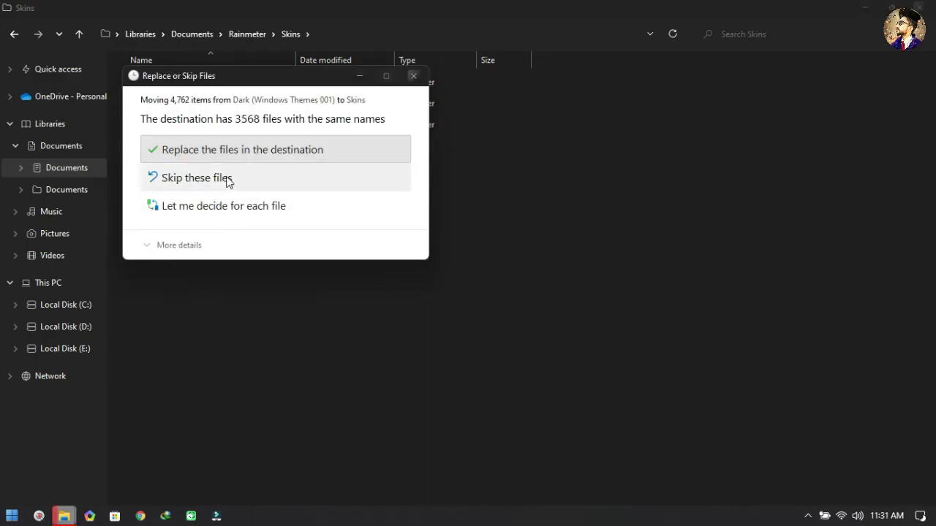
pyautogui.click(228, 150)
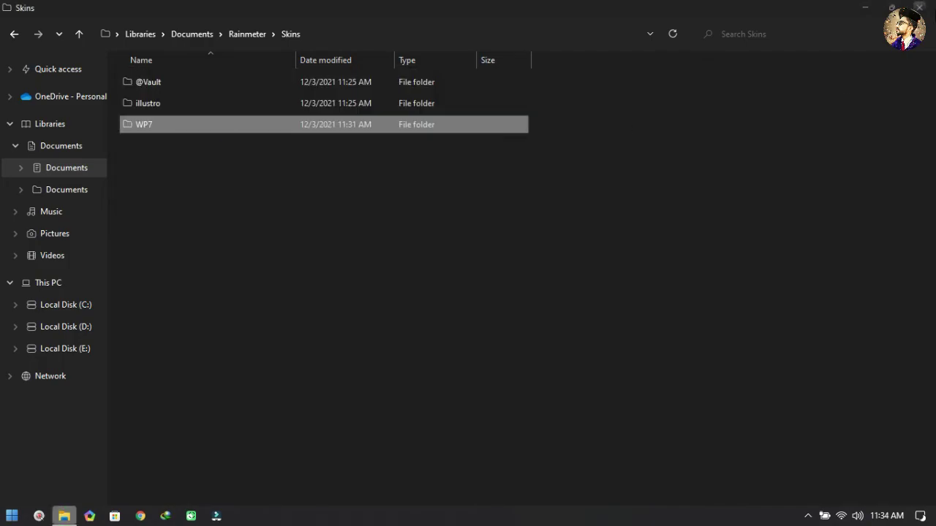
pyautogui.click(919, 7)
# Delete the leftover installers, archives and extracted folders from the desktop, keeping This PC and Recycle Bin, and hide the desktop icons.
pyautogui.moveTo(52, 44); pyautogui.dragTo(33, 95)
pyautogui.moveTo(59, 163); pyautogui.dragTo(9, 449)
pyautogui.moveTo(16, 183); pyautogui.dragTo(23, 102)
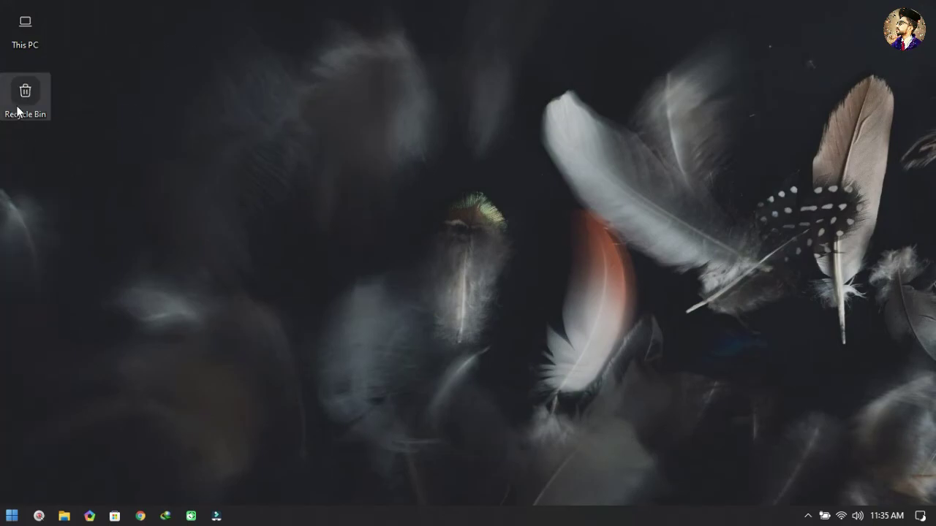
pyautogui.rightClick(307, 60)
pyautogui.moveTo(408, 65)
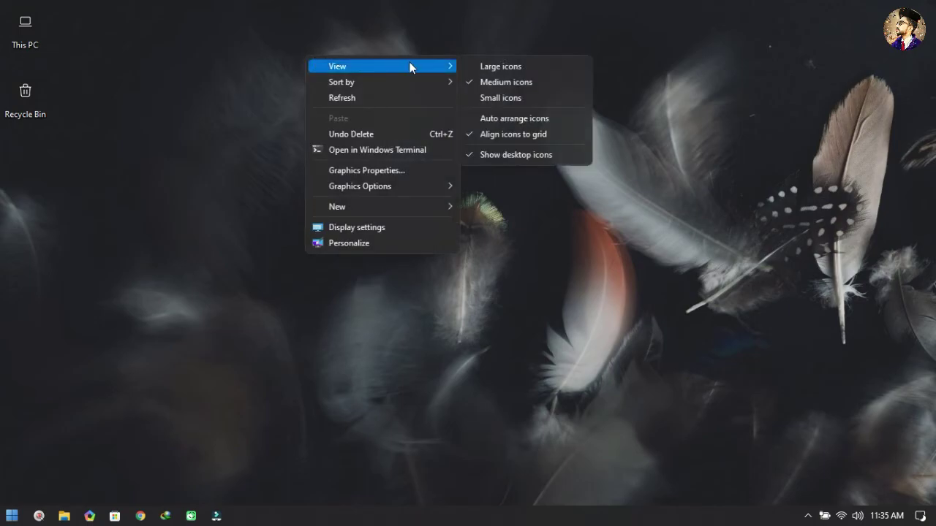
pyautogui.click(516, 154)
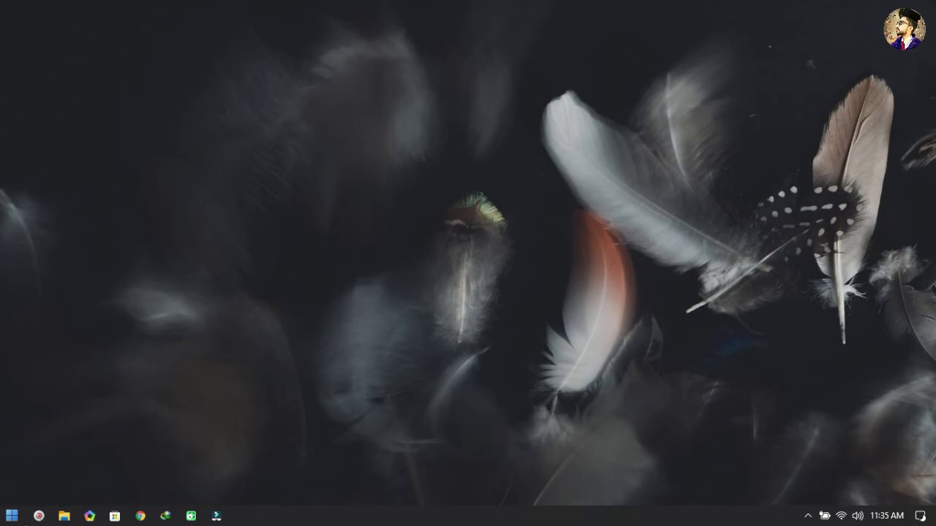
# Search the Start menu for "rain" and launch Rainmeter.
pyautogui.click(20, 518)
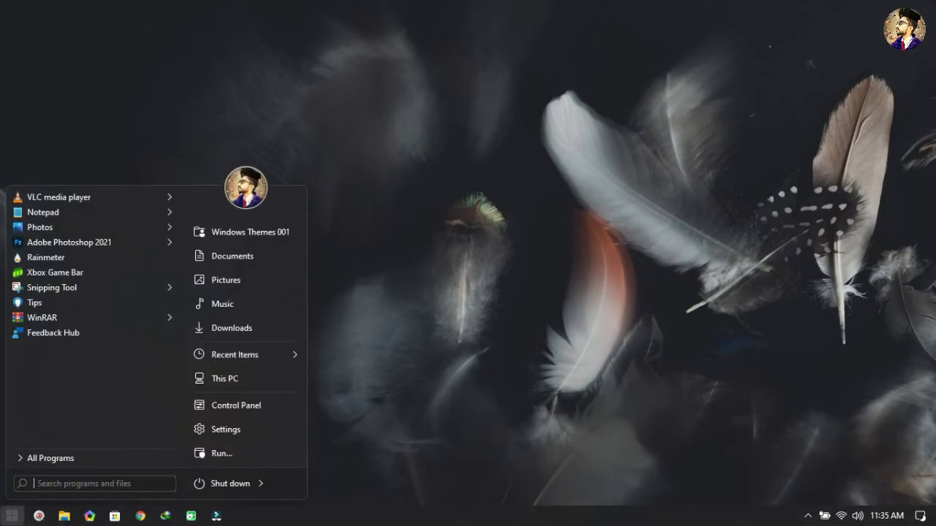
pyautogui.write('rain')
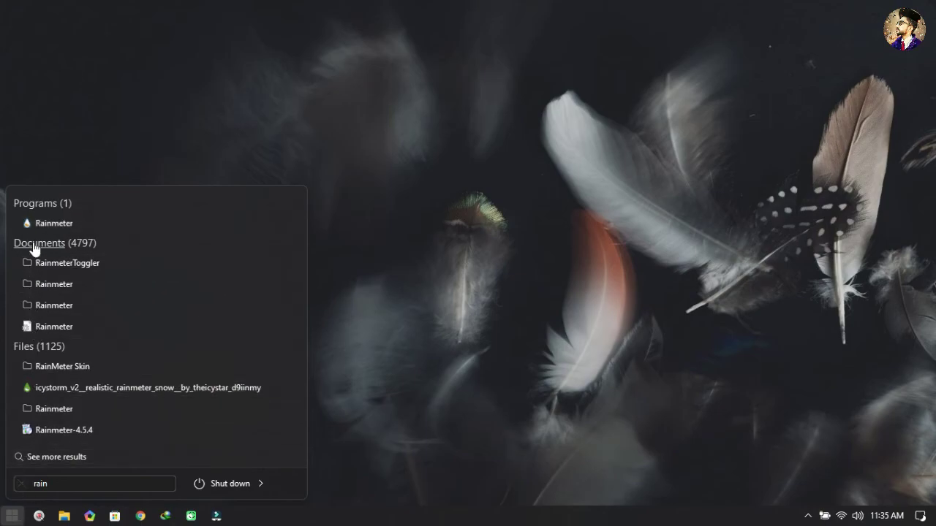
pyautogui.click(54, 223)
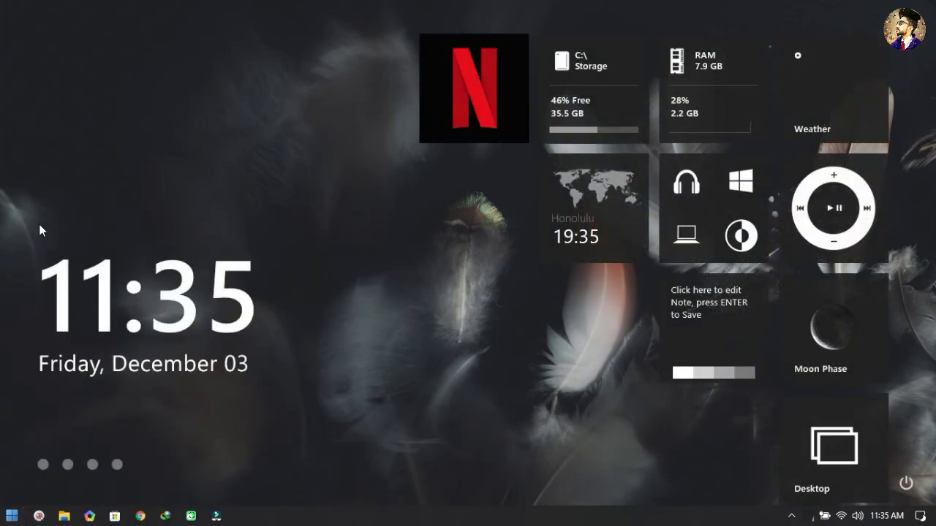
# Load the saved Omnimo layout whose thumbnail shows the dark feather wallpaper.
pyautogui.rightClick(885, 40)
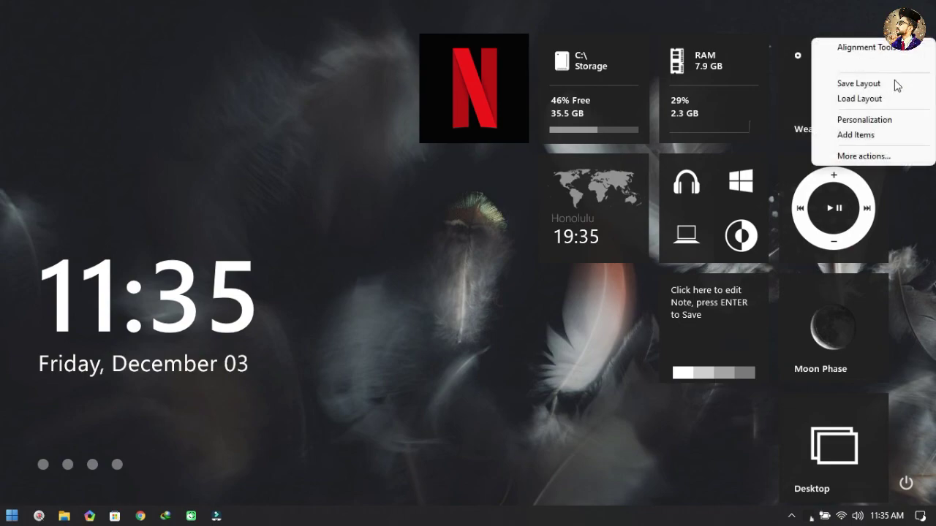
pyautogui.click(888, 98)
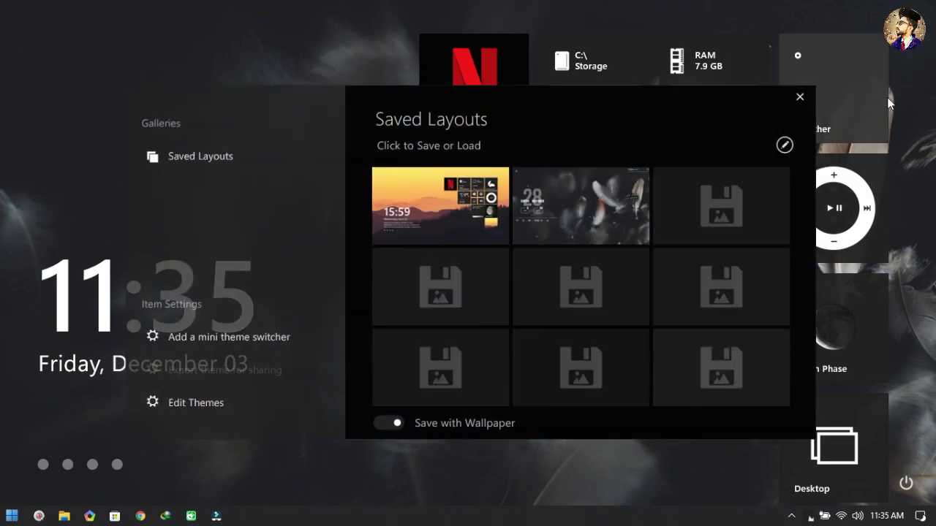
pyautogui.click(570, 213)
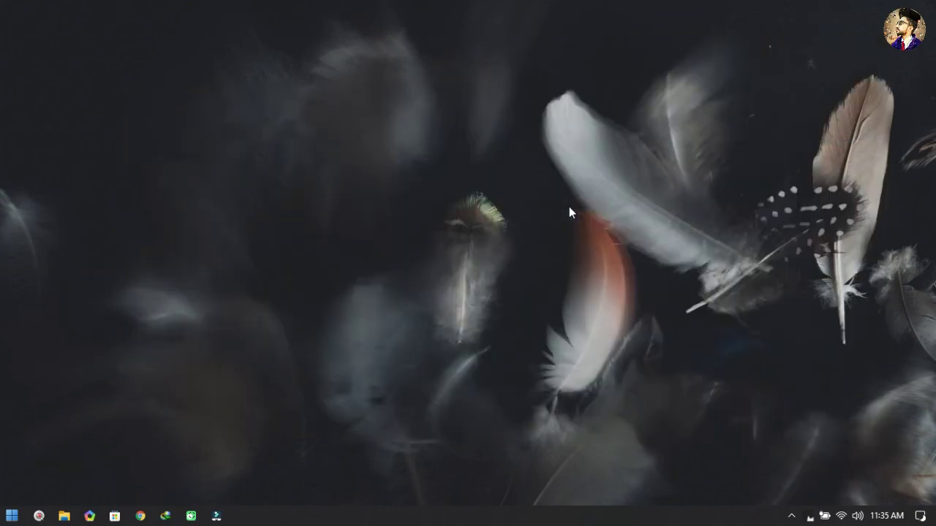